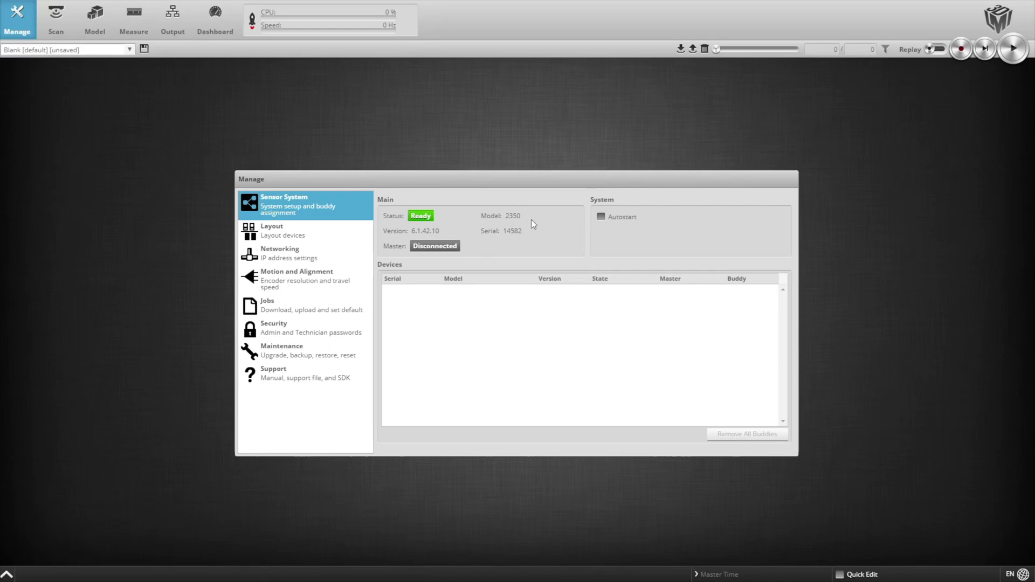
- Show the Sensor's Active Area settings: 400 mm field of view, 400 mm range, start -200
click(54, 26)
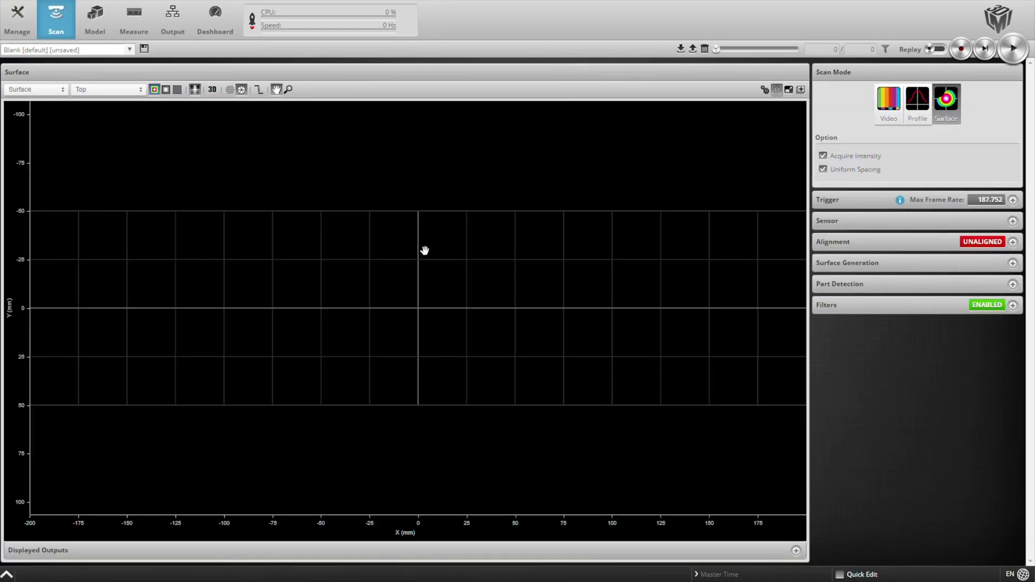
click(1012, 264)
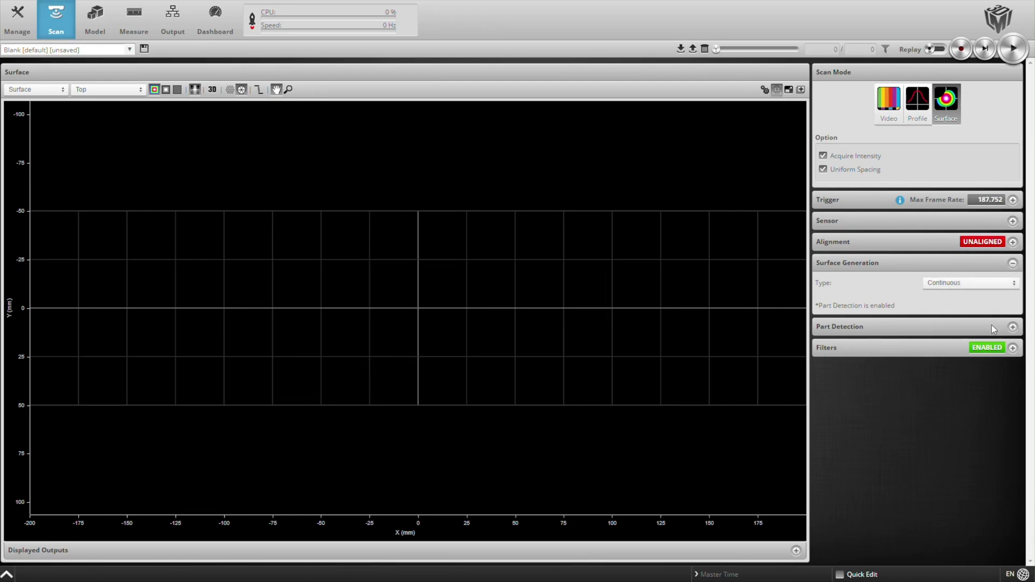
click(1013, 328)
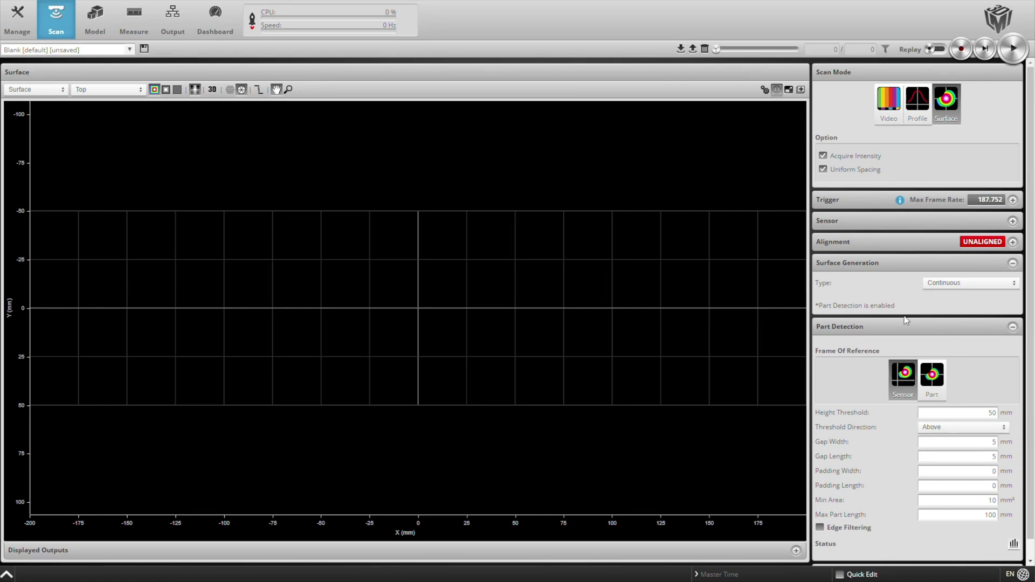
click(1013, 328)
click(1013, 263)
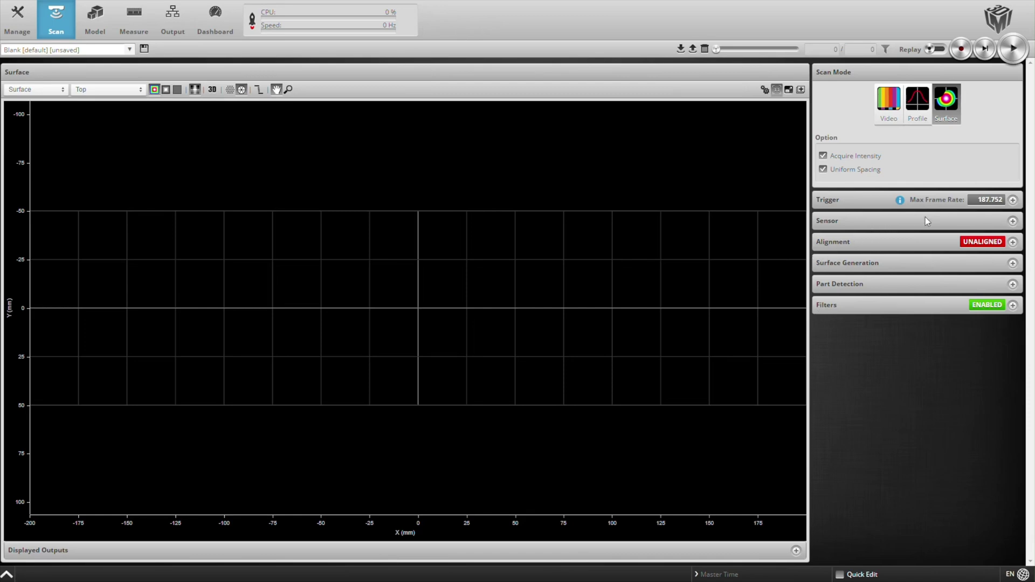
click(1013, 222)
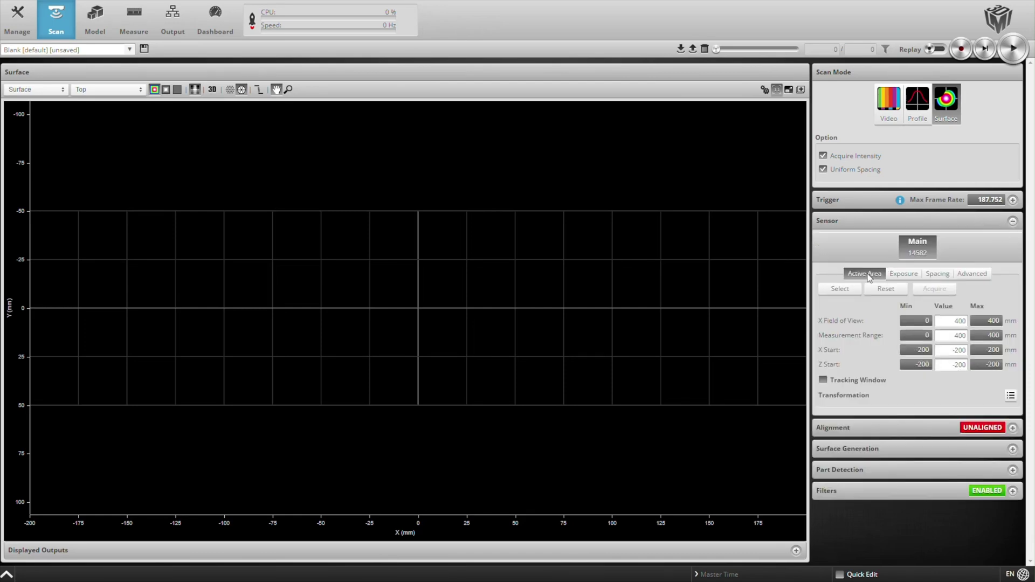
- Acquire a live profile and fit the active area to 197.52 mm width by 110.53 mm range
click(842, 290)
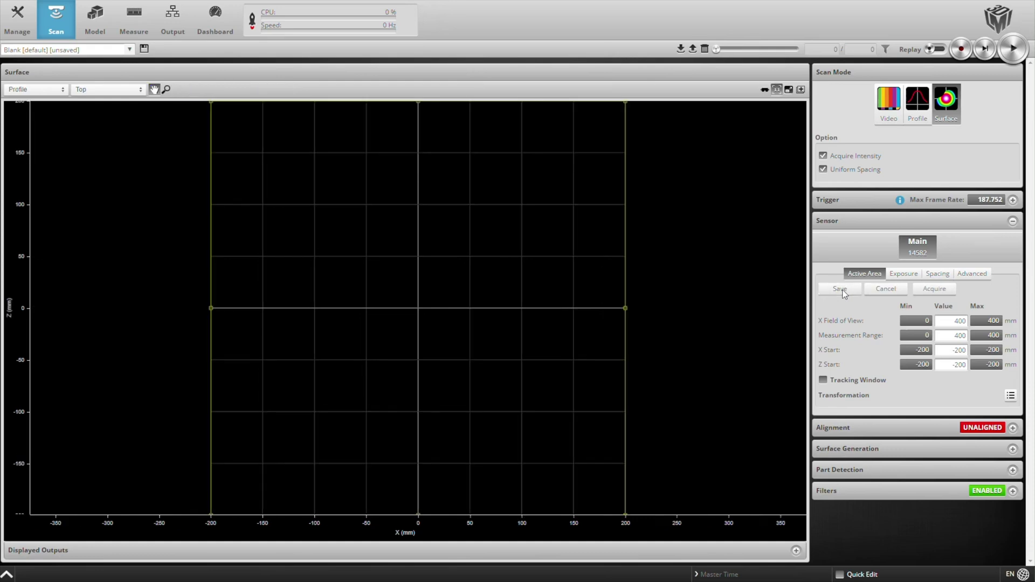
click(934, 290)
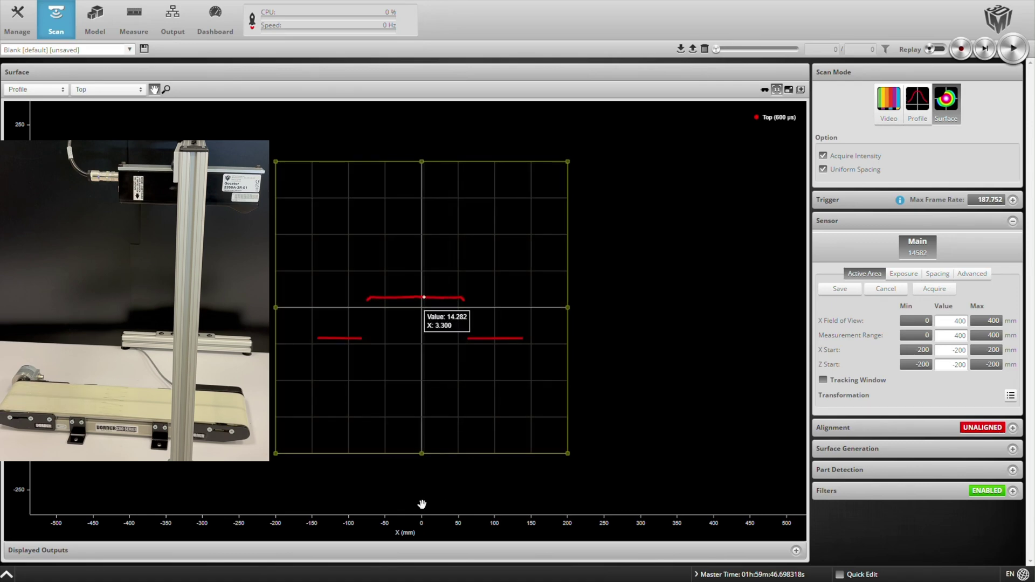
drag(421, 454, 417, 305)
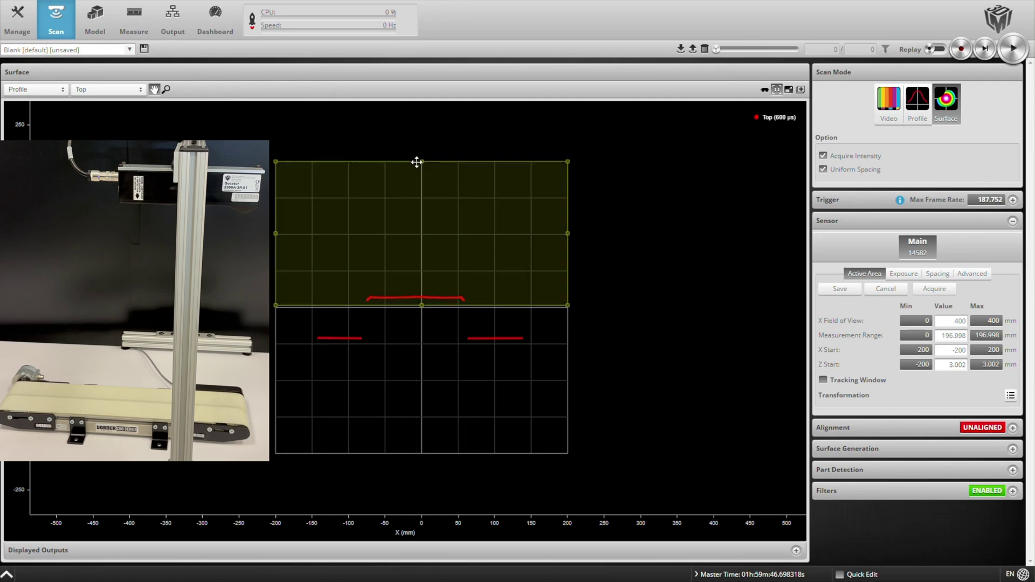
drag(421, 162, 429, 225)
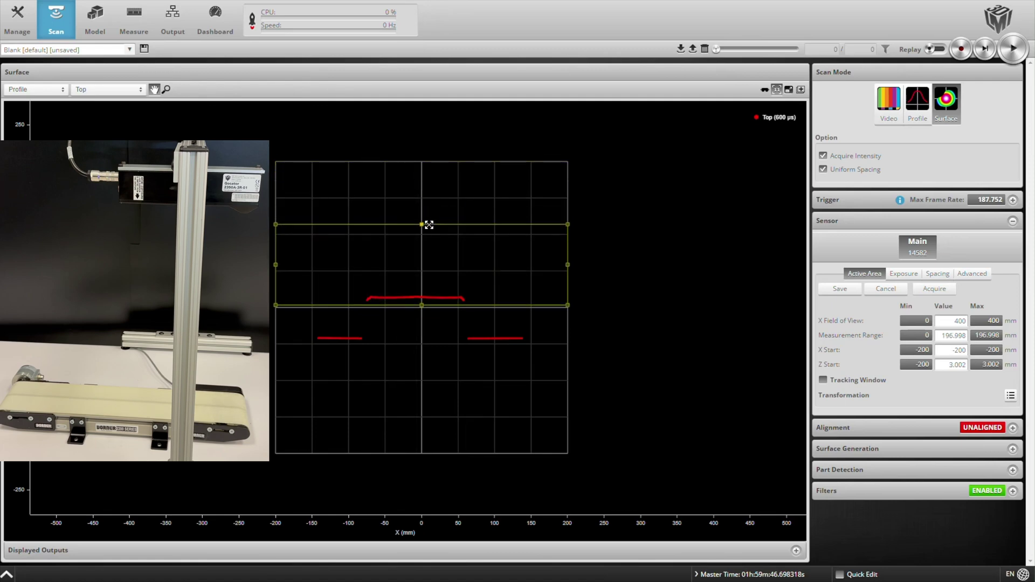
drag(568, 265, 485, 265)
drag(275, 265, 341, 265)
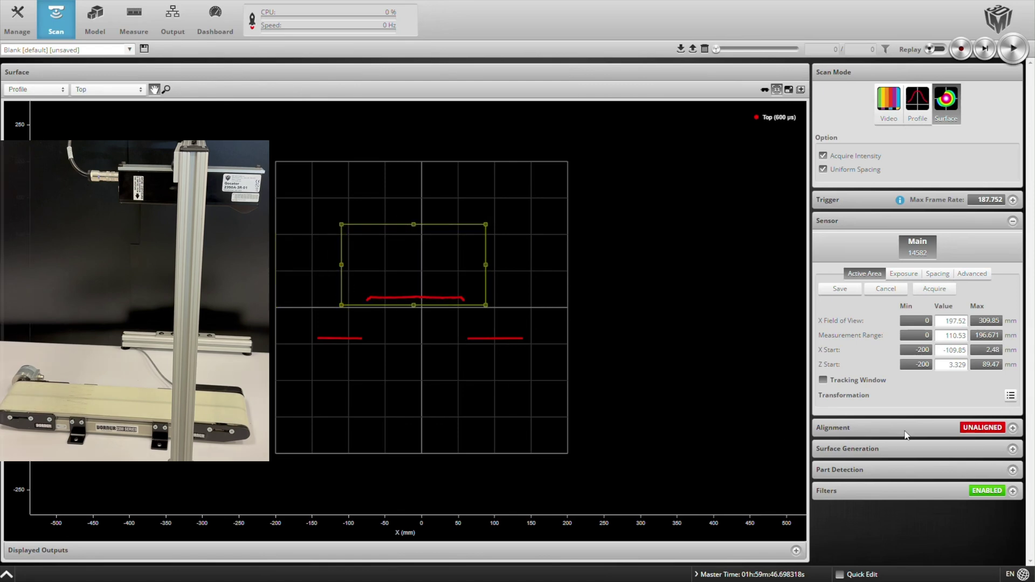
click(839, 289)
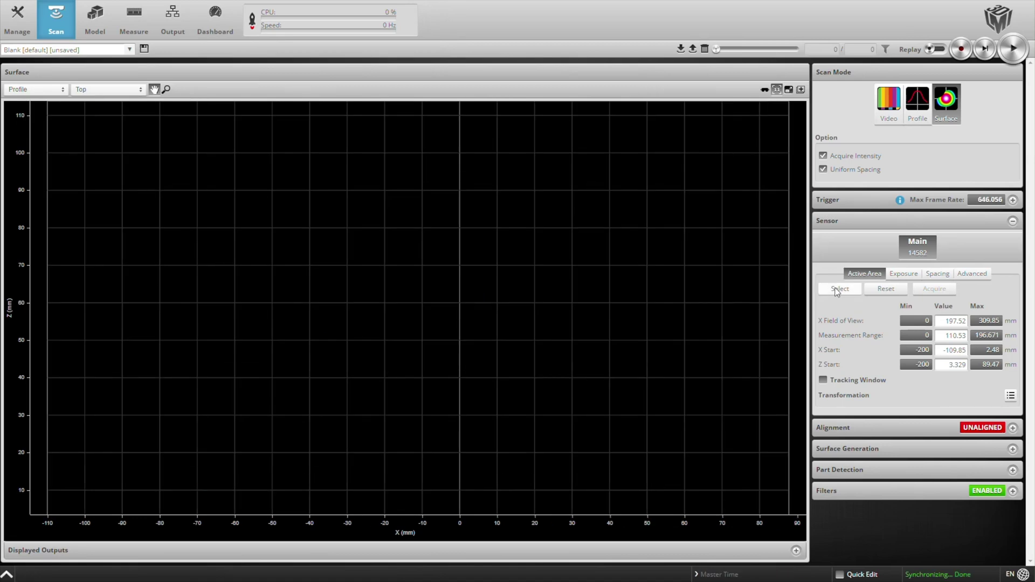
- Open the Alignment settings, switch scanning to Profile mode and capture a snapshot
scroll(410, 301, down, 2)
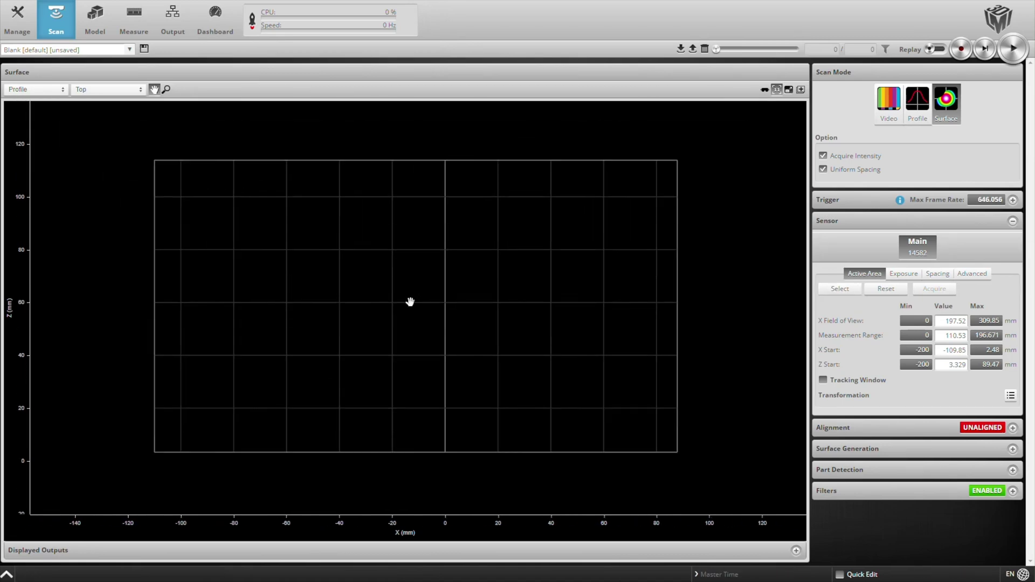
click(1012, 222)
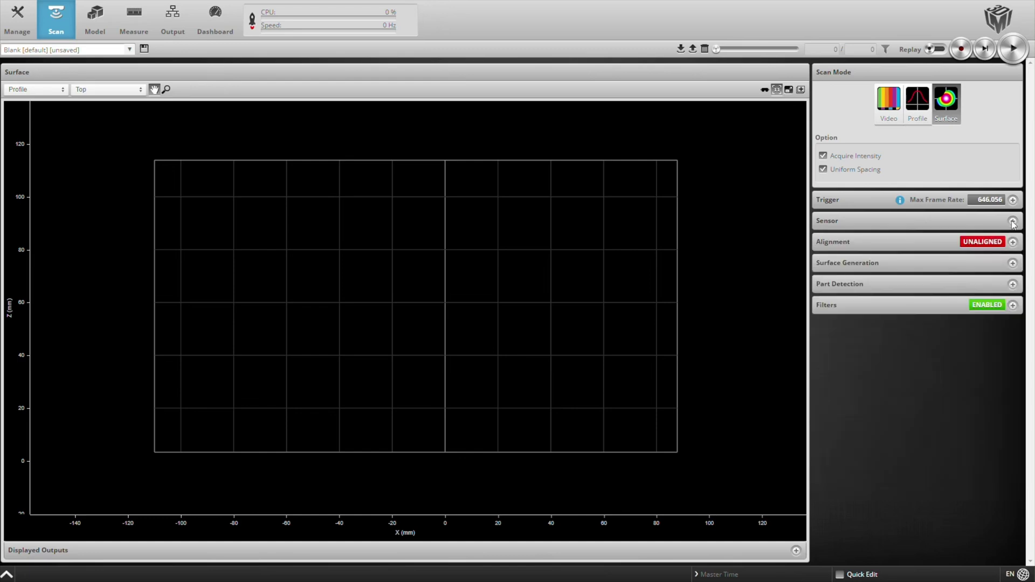
click(1014, 243)
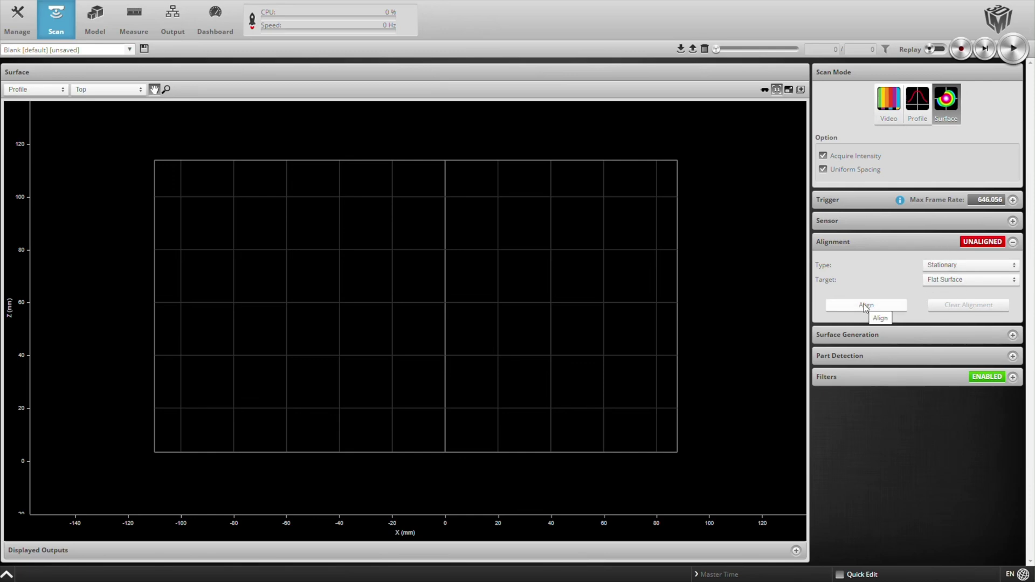
click(917, 103)
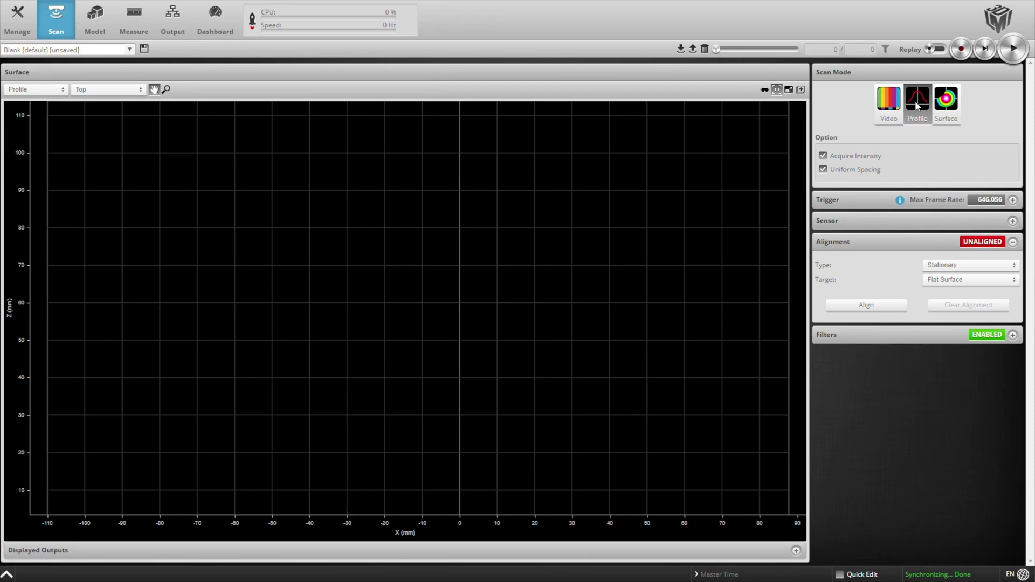
click(984, 49)
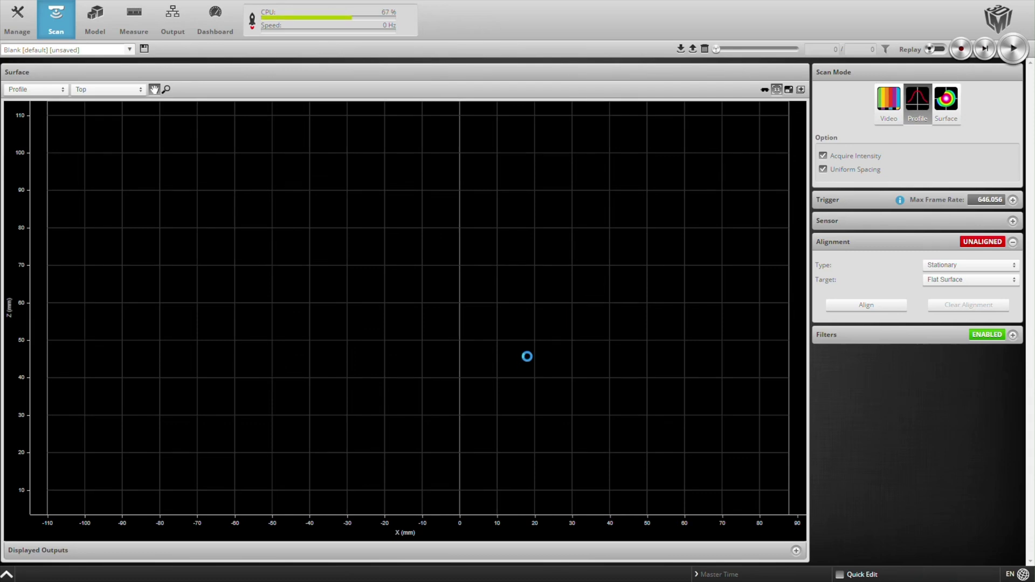
- Align the sensor to the stationary flat surface so the profile sits at Z 0 mm
scroll(530, 352, down, 3)
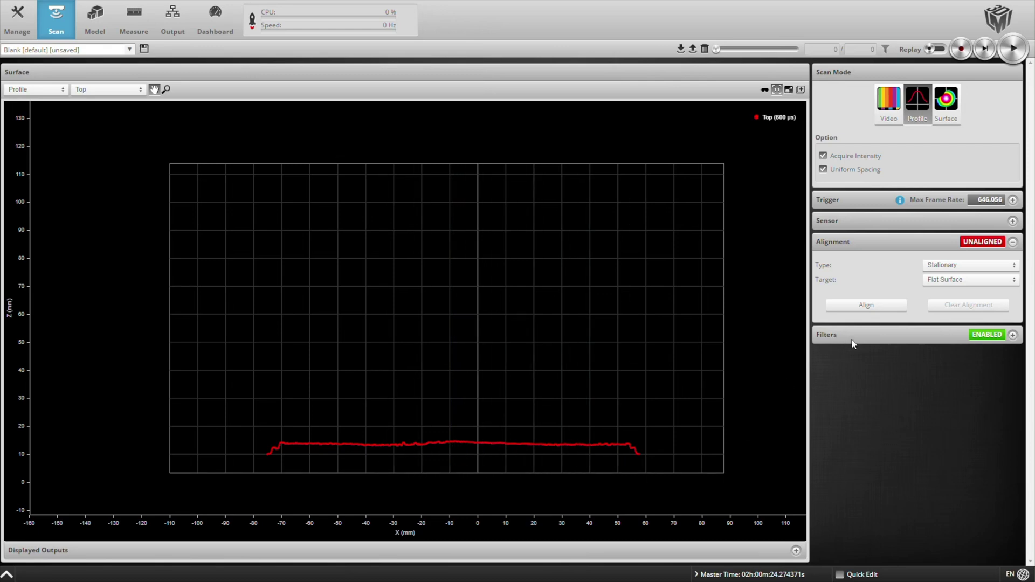
click(877, 305)
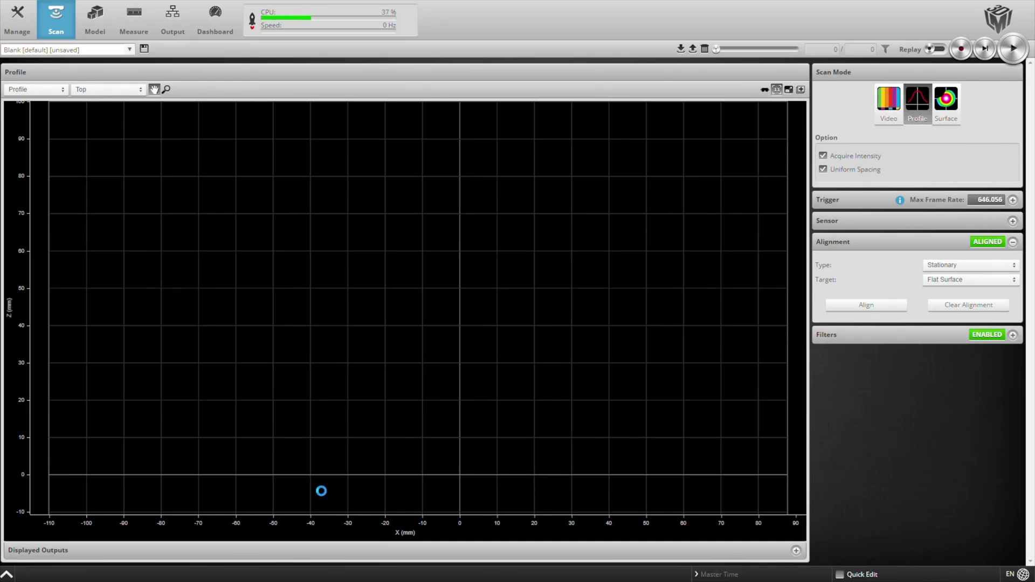
mouse_move(271, 475)
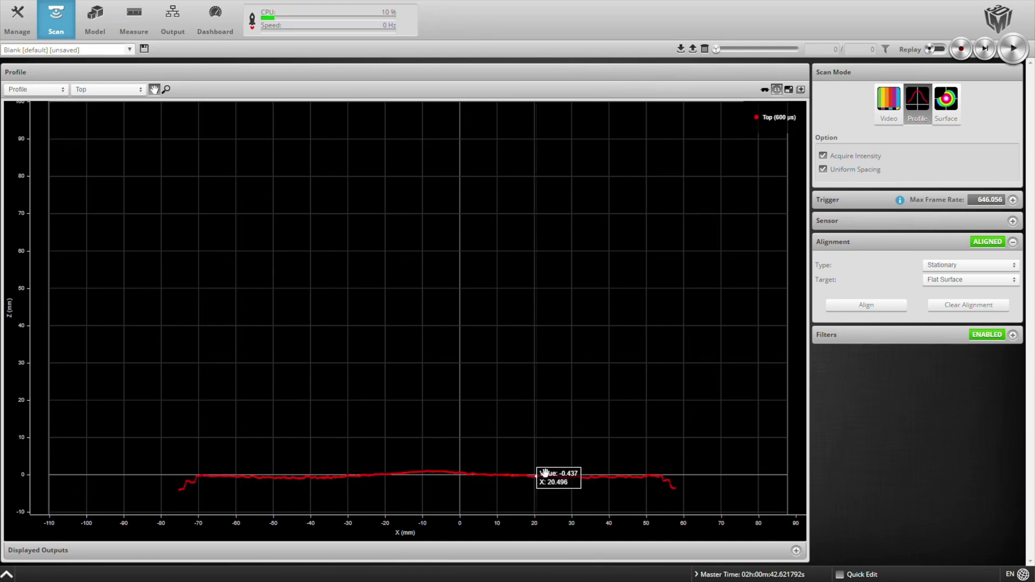
scroll(528, 431, down, 2)
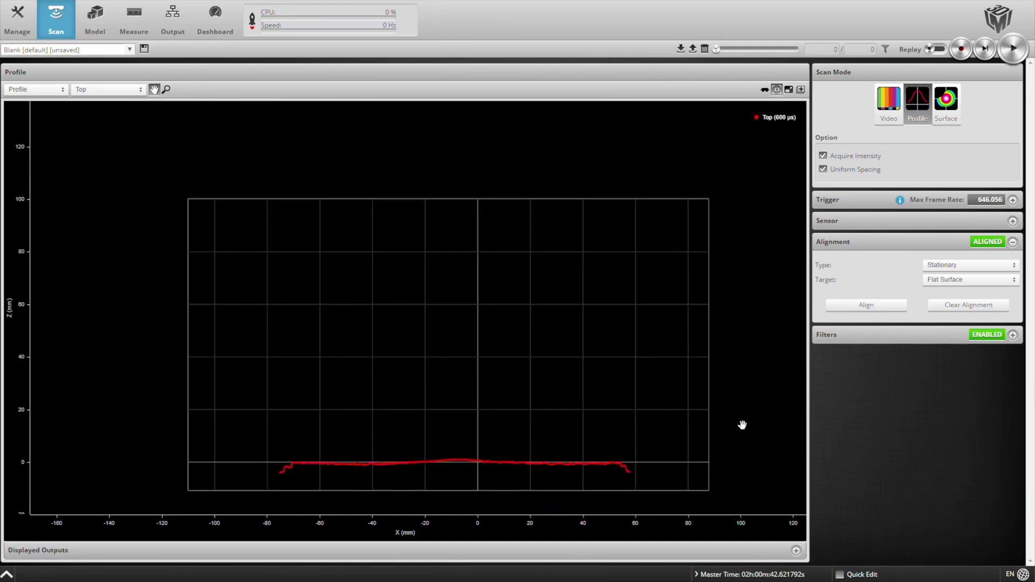
mouse_move(742, 423)
mouse_down()
mouse_move(745, 381)
mouse_move(737, 407)
mouse_move(716, 392)
mouse_up()
scroll(716, 392, down, 1)
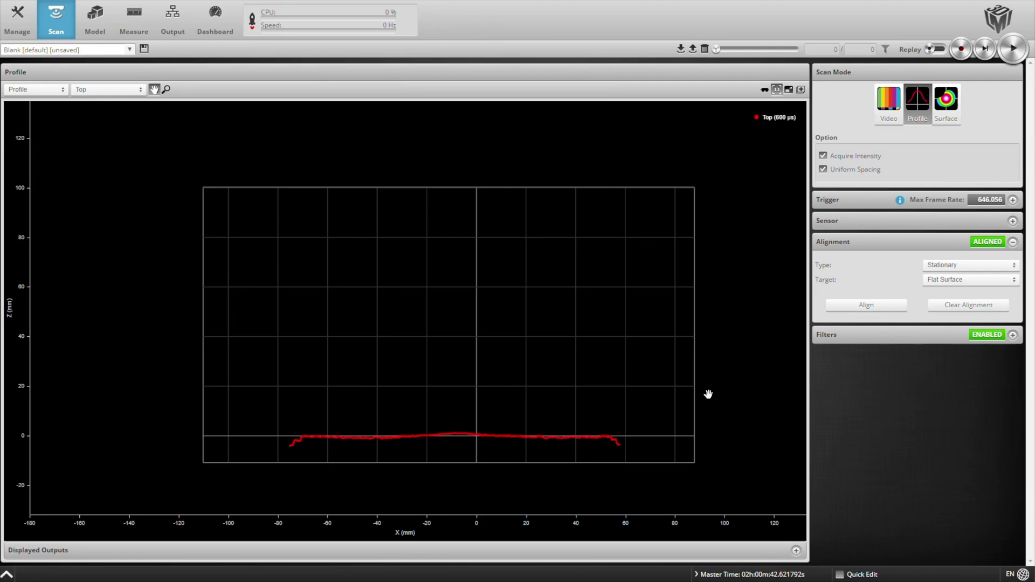
- Review the motion and encoder settings on the Manage page
click(19, 22)
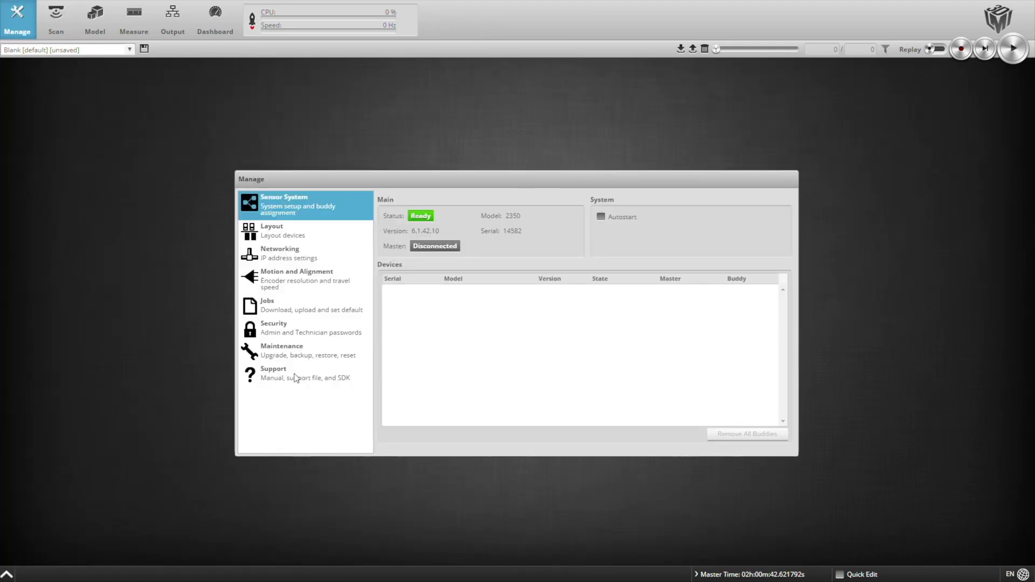
click(316, 283)
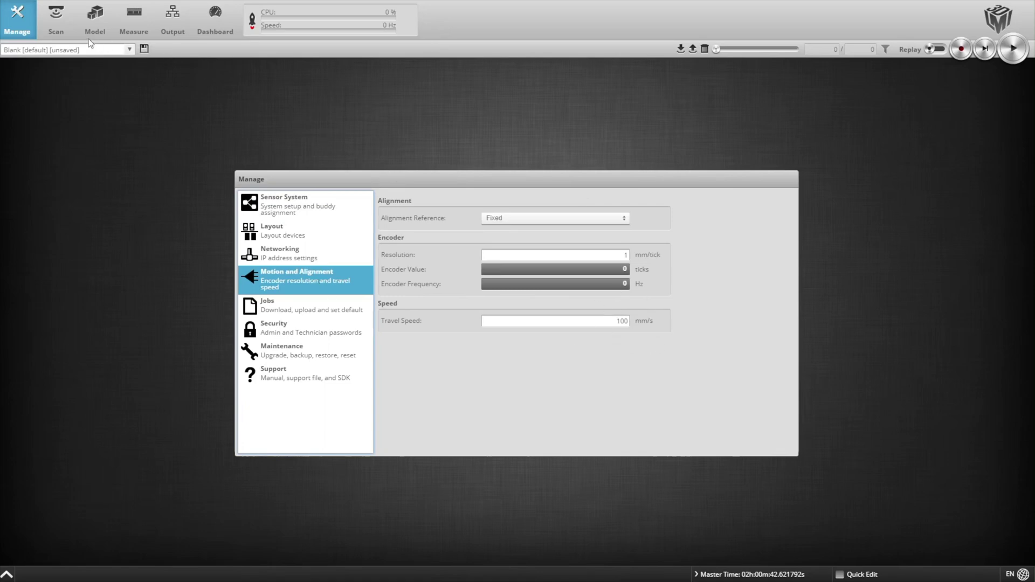
click(58, 19)
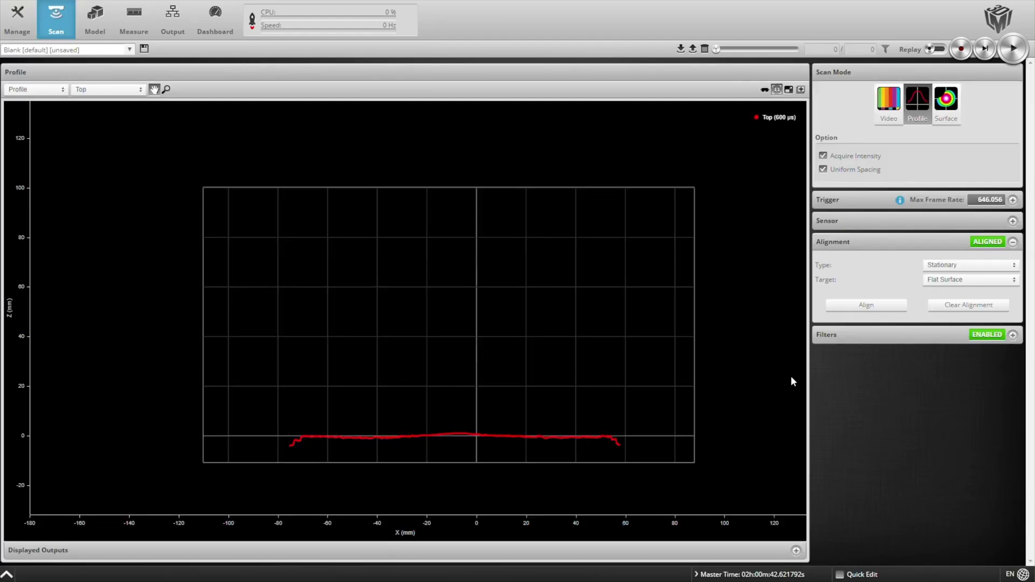
- Run a moving alignment against the 100 mm disk target with encoder/speed calibration
click(959, 265)
click(949, 283)
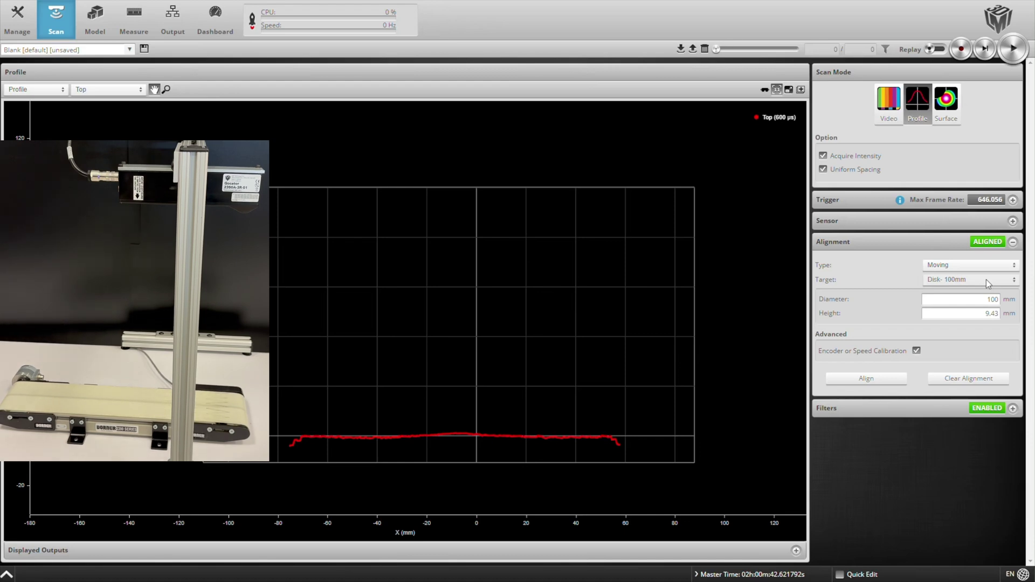
click(882, 380)
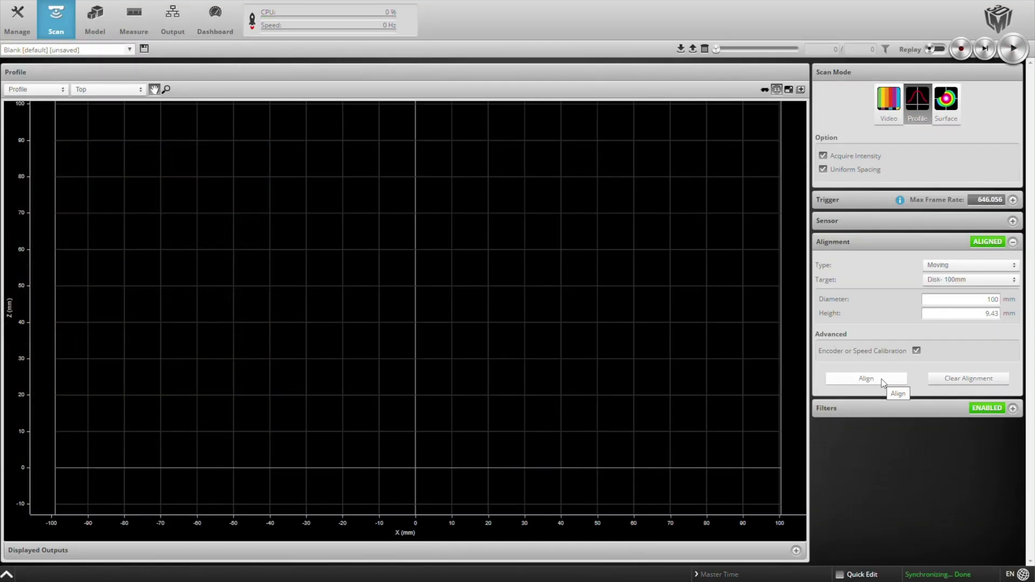
- Check the calibrated travel speed in Manage > Motion and set the encoder resolution to 1
click(15, 27)
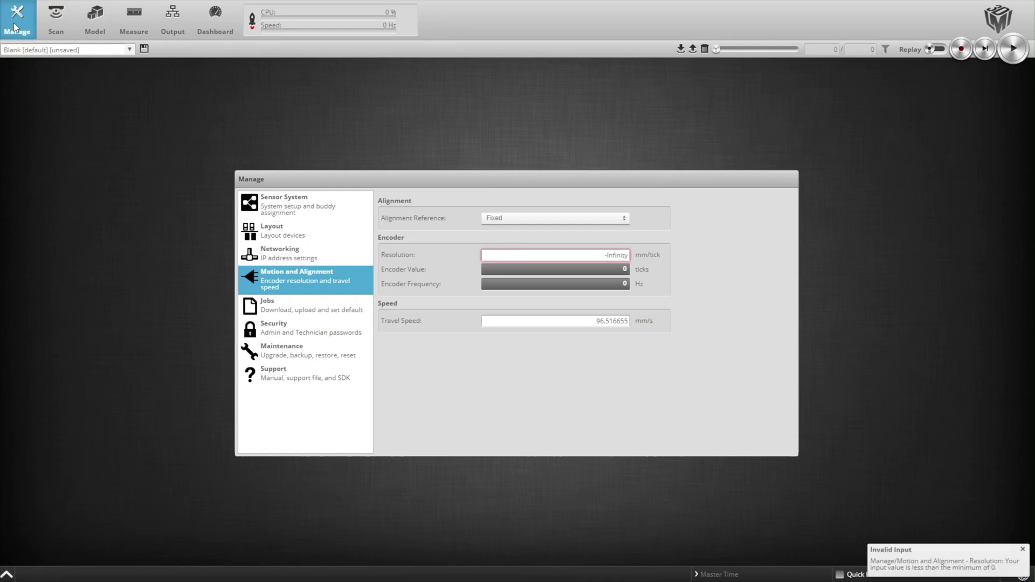
drag(585, 325, 634, 332)
click(596, 322)
drag(598, 254, 658, 253)
text(1)
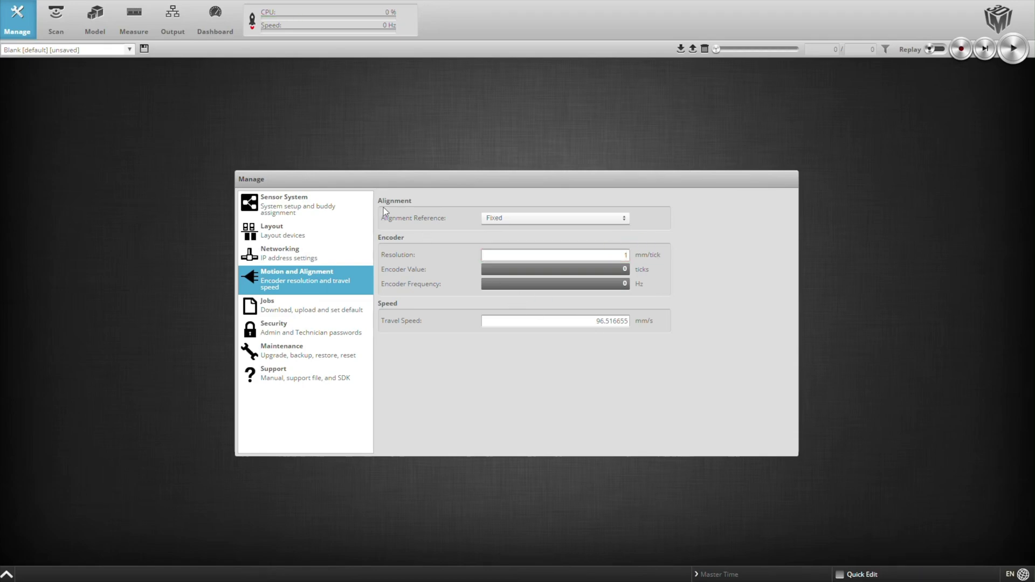
click(57, 20)
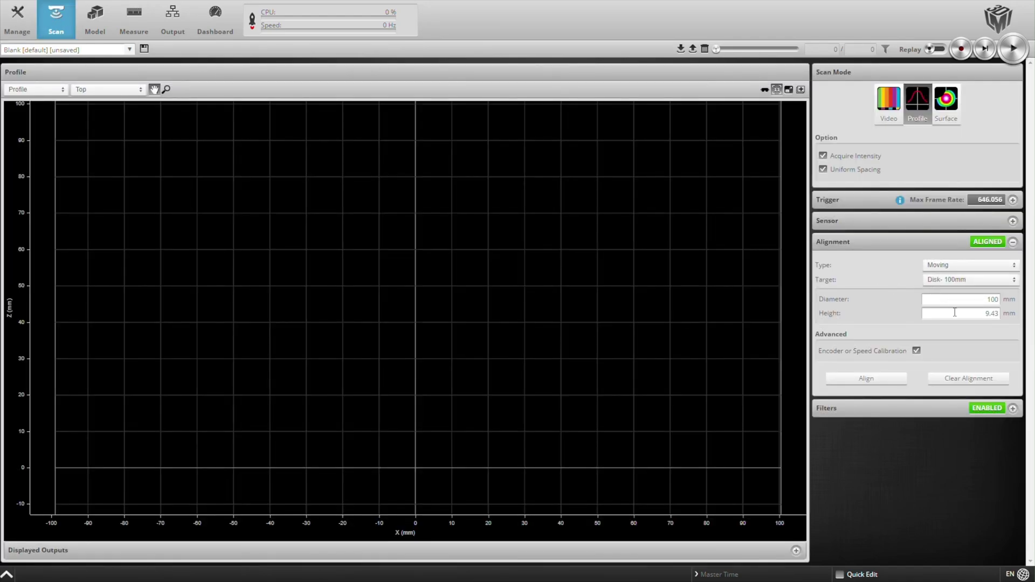
- Expand the Sensor settings, review the transformation offsets and angles, and fold away Alignment
click(1013, 222)
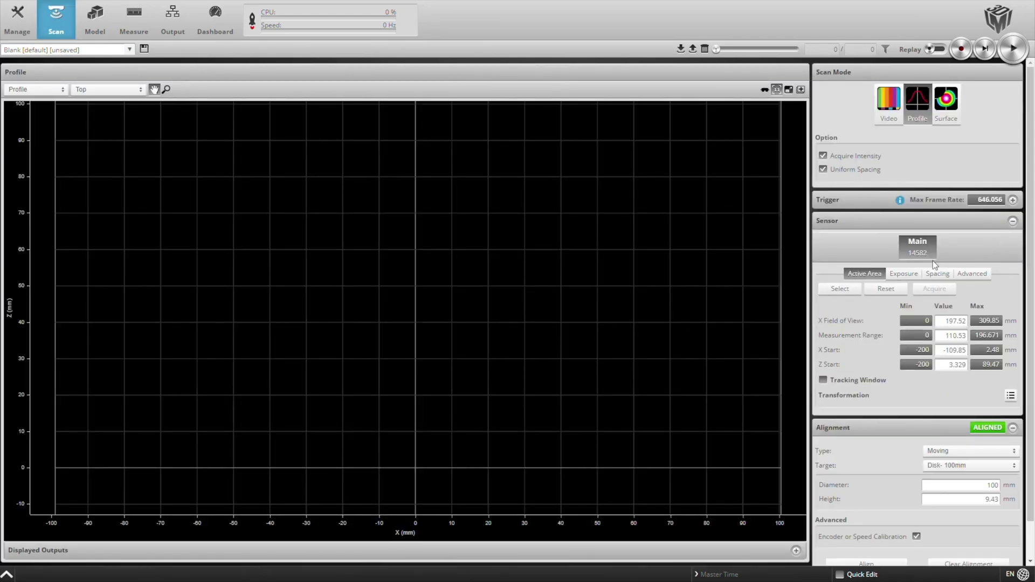
click(1011, 397)
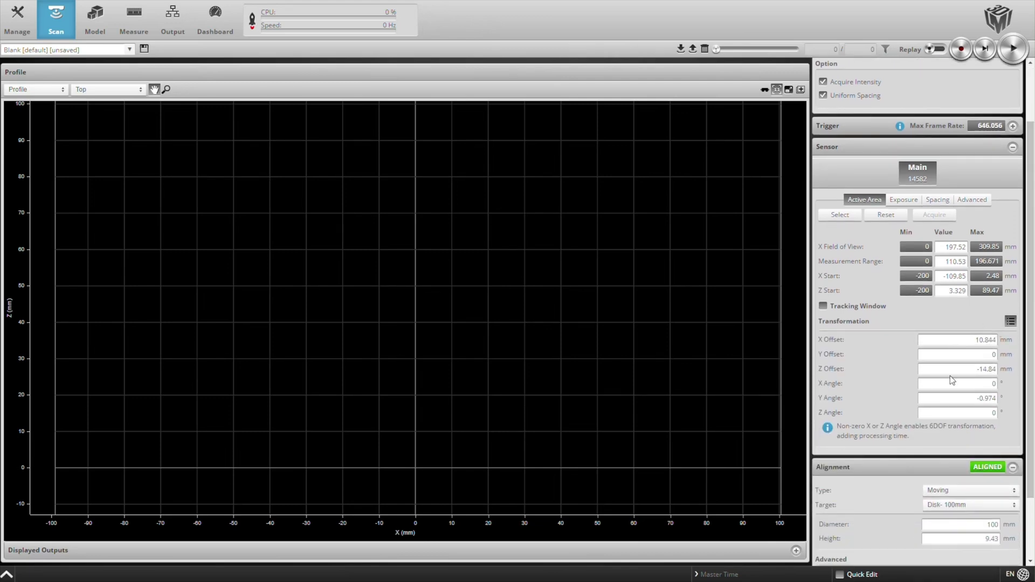
click(1011, 322)
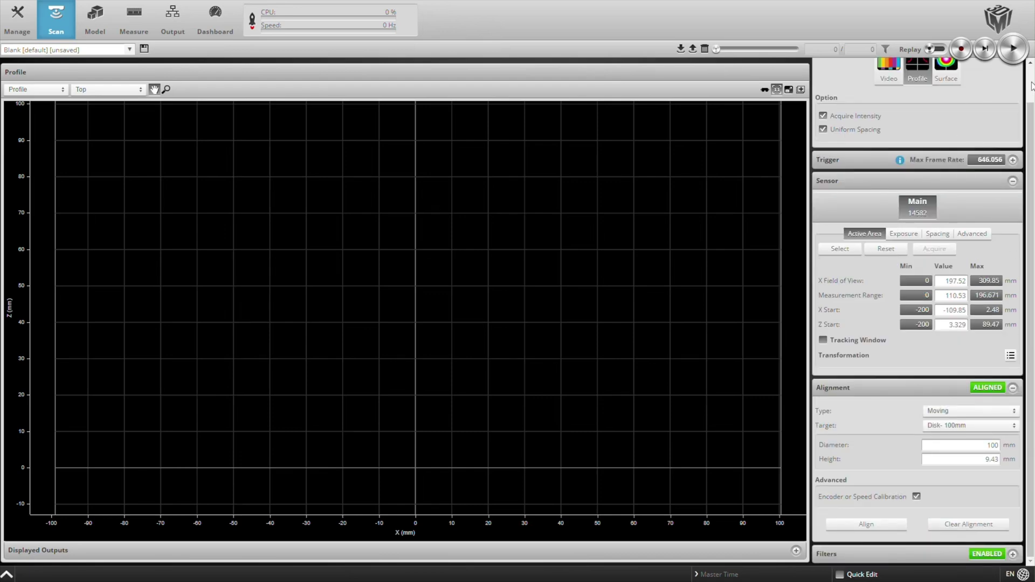
scroll(1032, 85, up, 1)
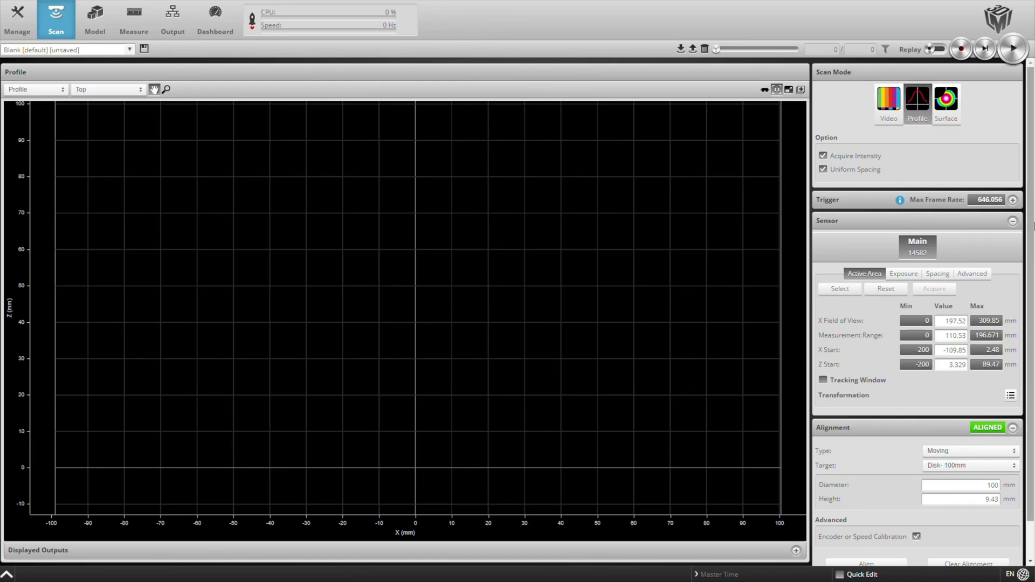
click(1013, 429)
- Switch scanning to Surface mode
click(946, 110)
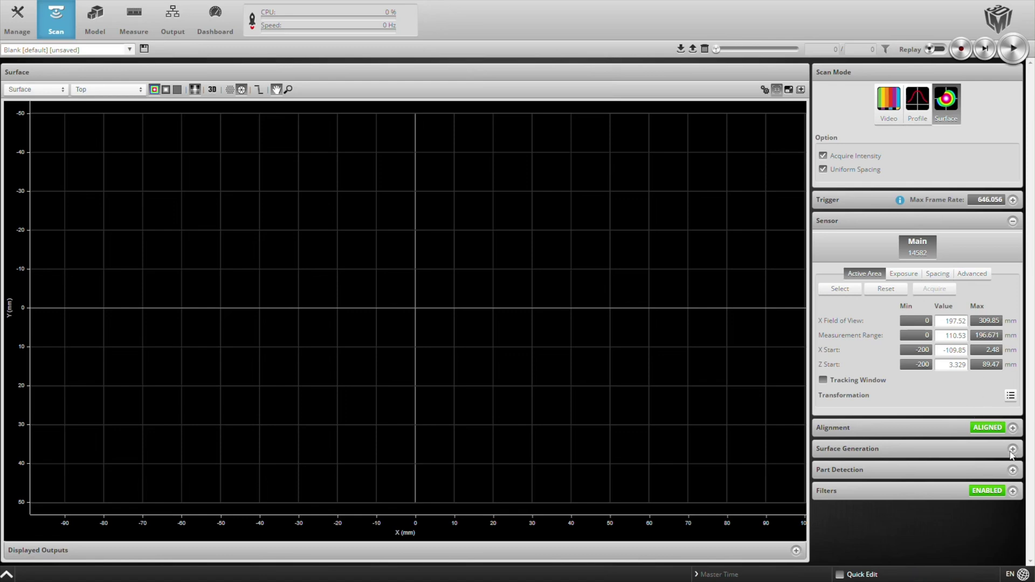
click(1013, 450)
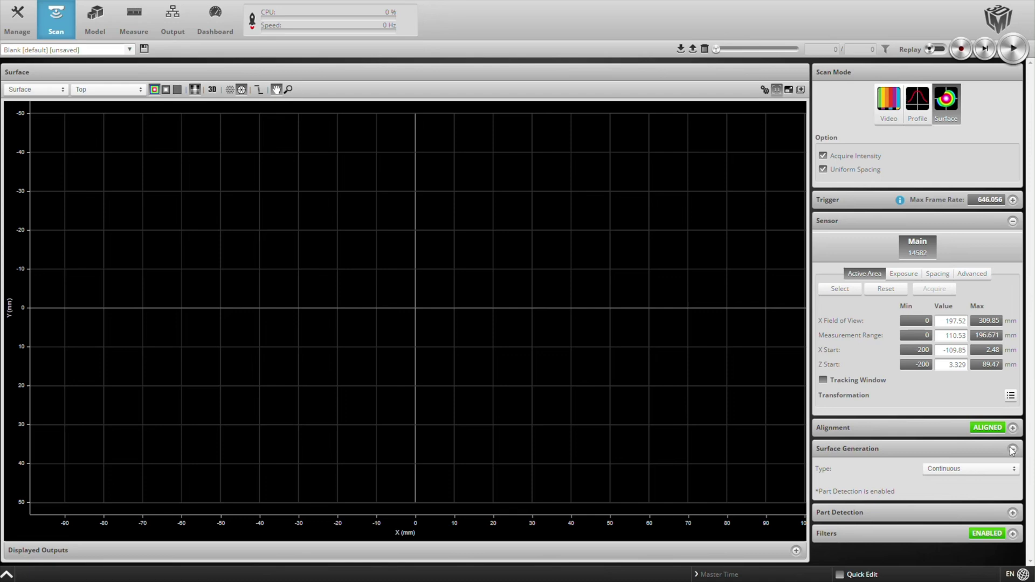
click(1013, 450)
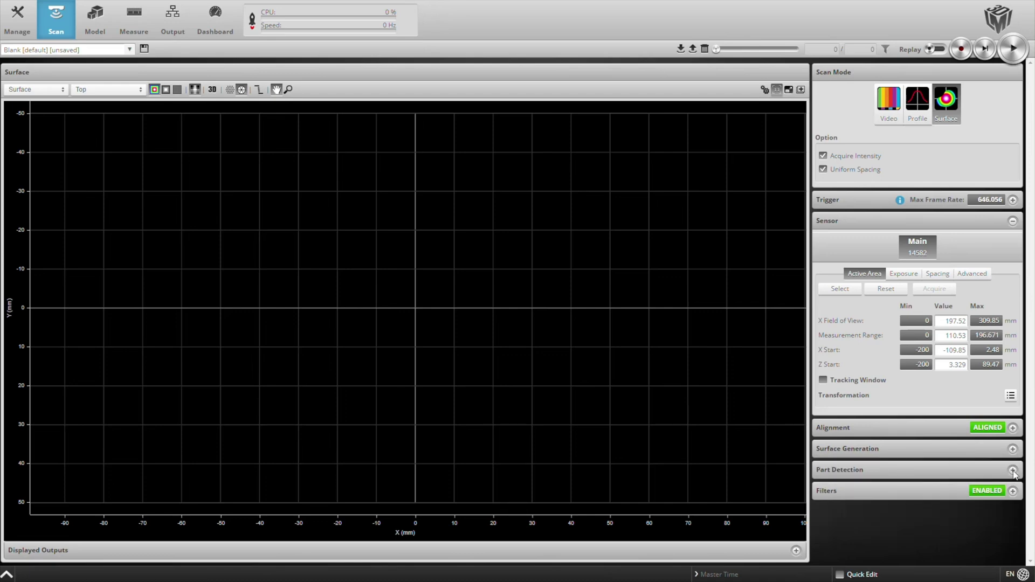
- Set part detection to 5 mm height threshold, 1000 mm² minimum area, 150 mm maximum length
click(1013, 470)
scroll(1034, 395, down, 3)
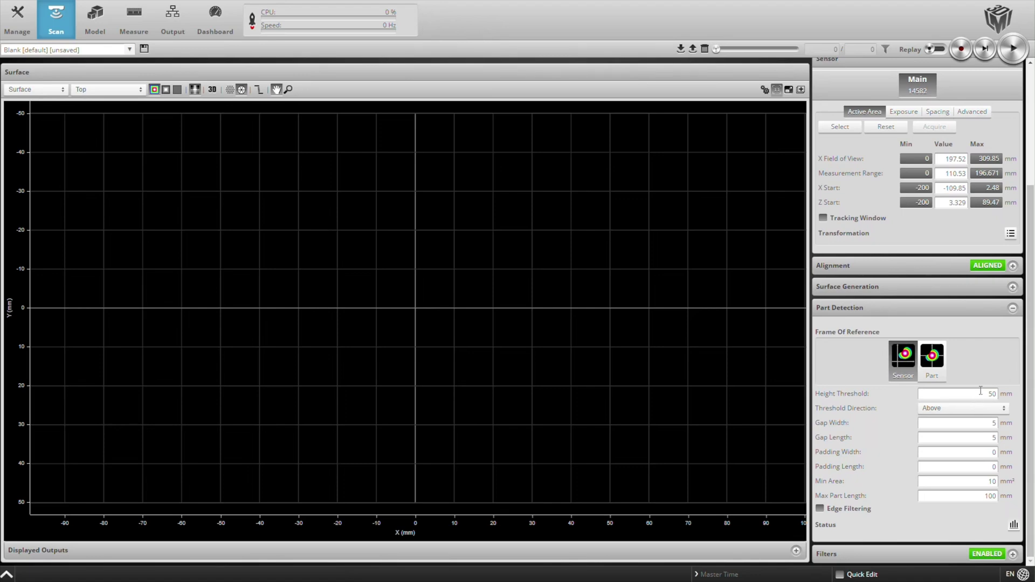
click(981, 395)
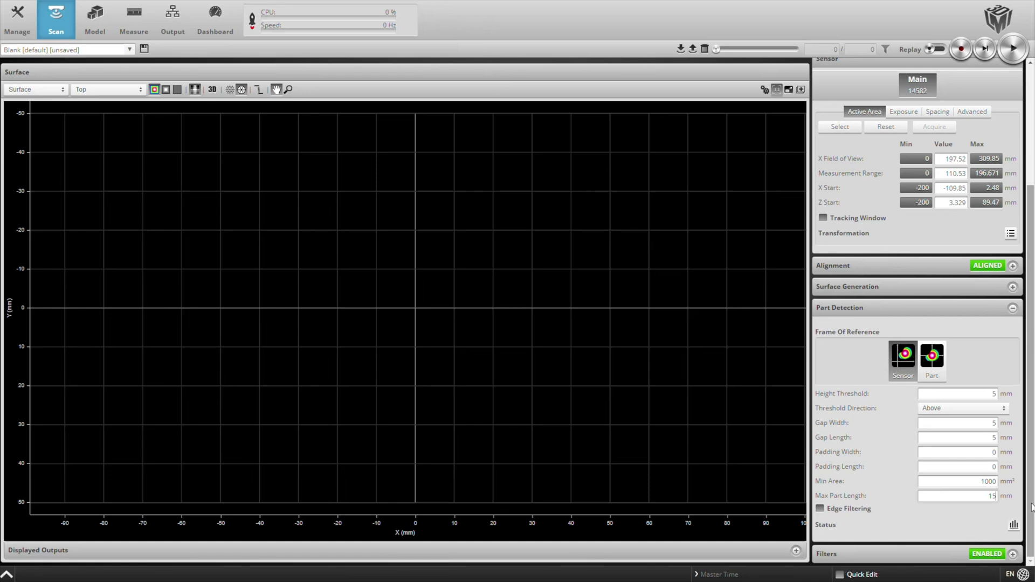
key(Return)
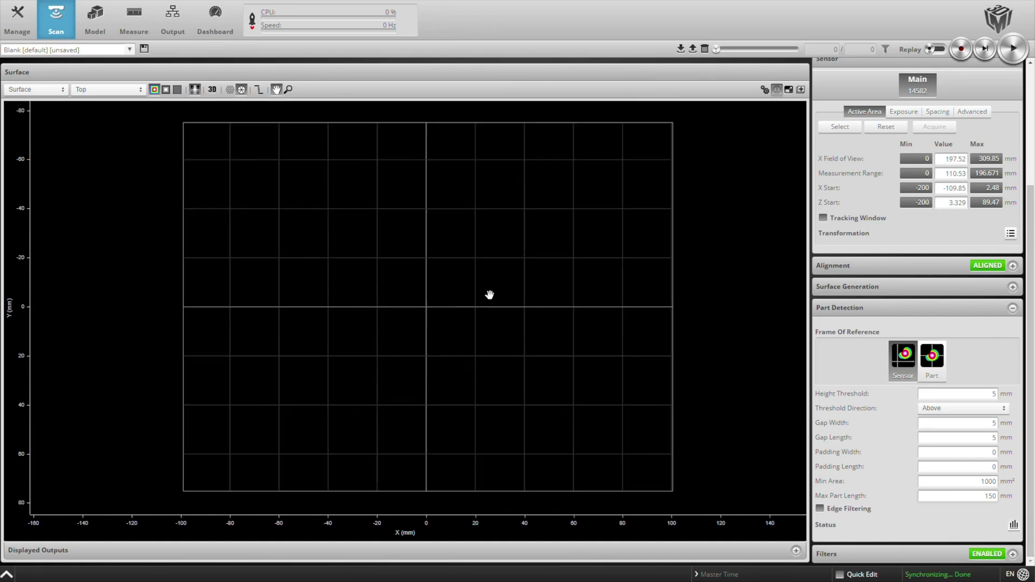
scroll(1030, 106, up, 3)
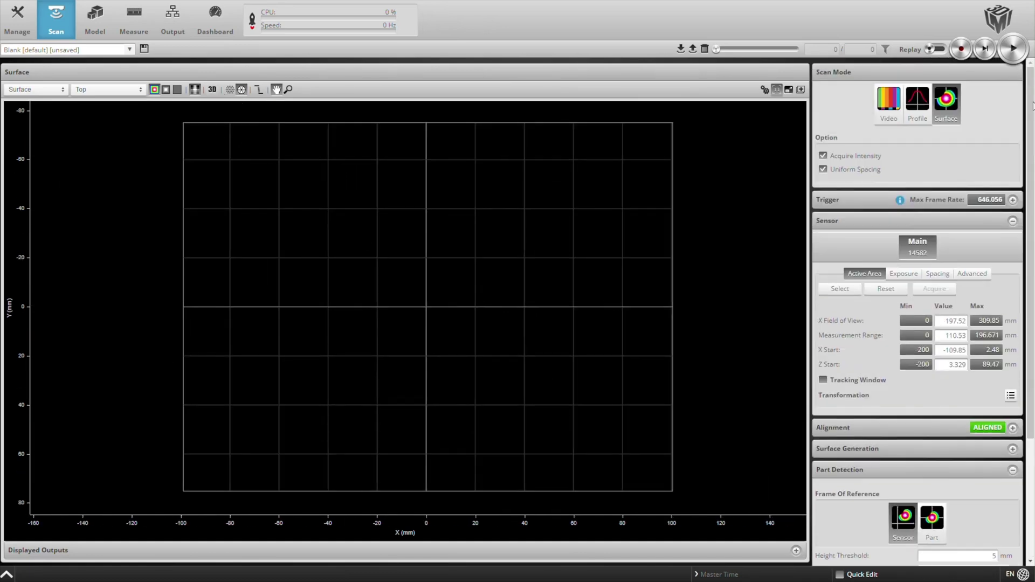
- Start scanning and show the scanned disk as a tilted 3D surface
click(1012, 49)
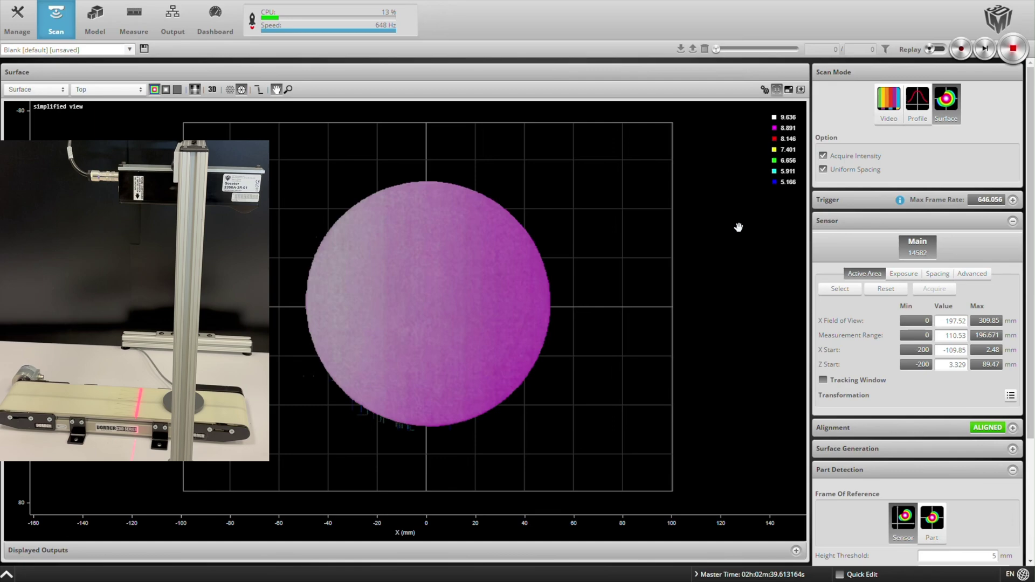
click(212, 89)
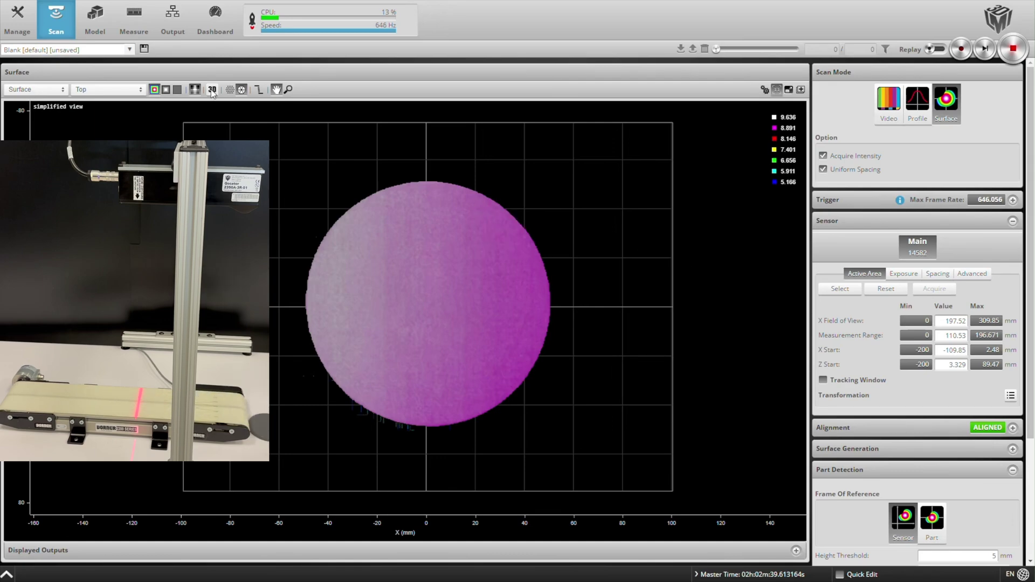
drag(603, 394, 499, 246)
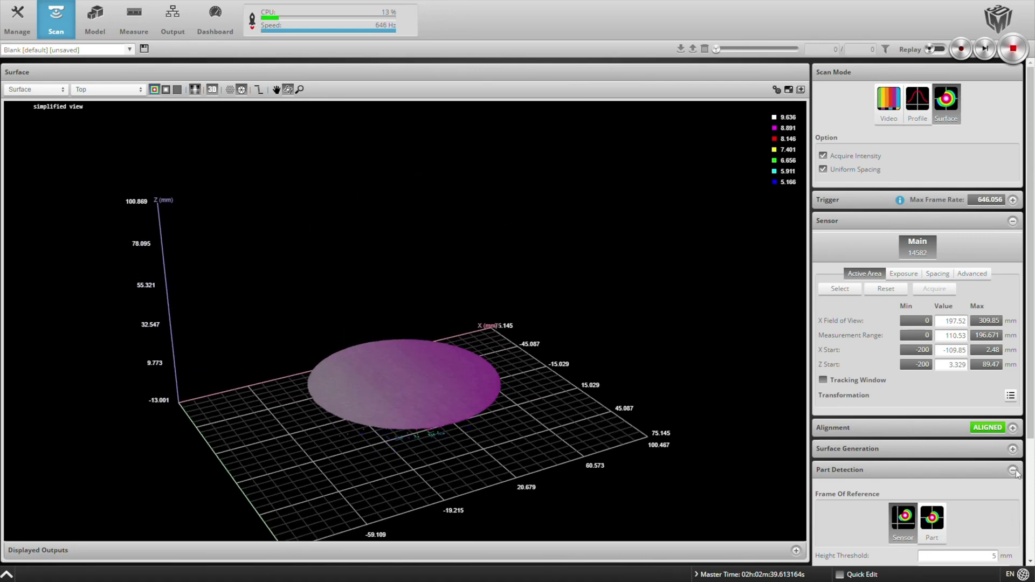
- Enable part detection Edge Filtering, preserving interior features with 1 mm width and length
scroll(1019, 461, down, 3)
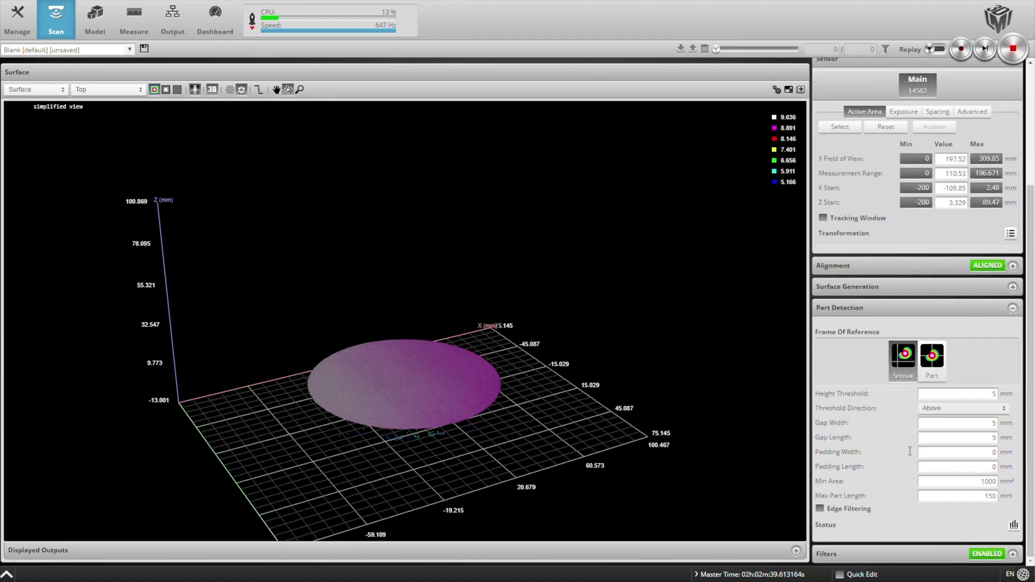
drag(418, 477, 406, 398)
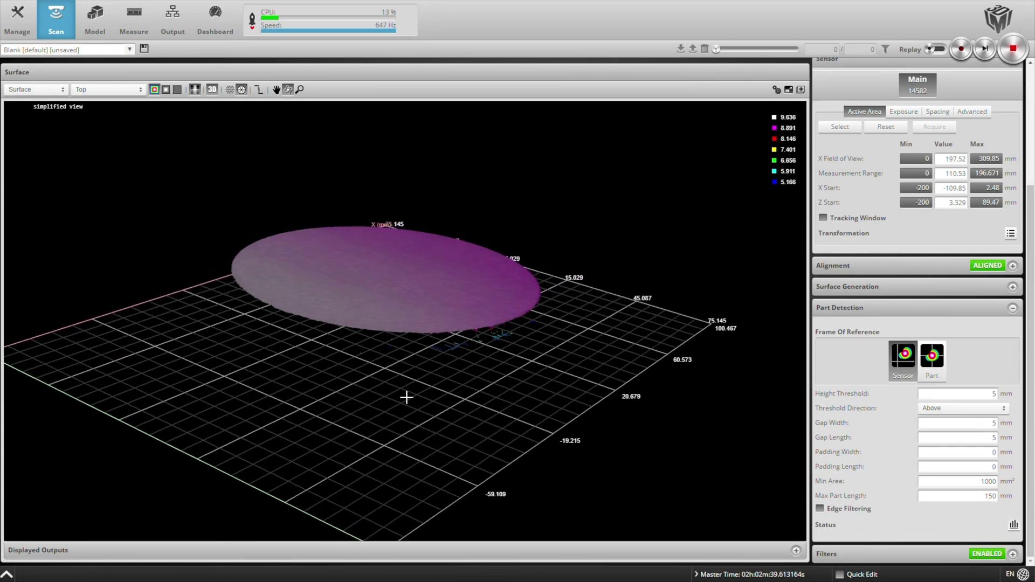
click(820, 508)
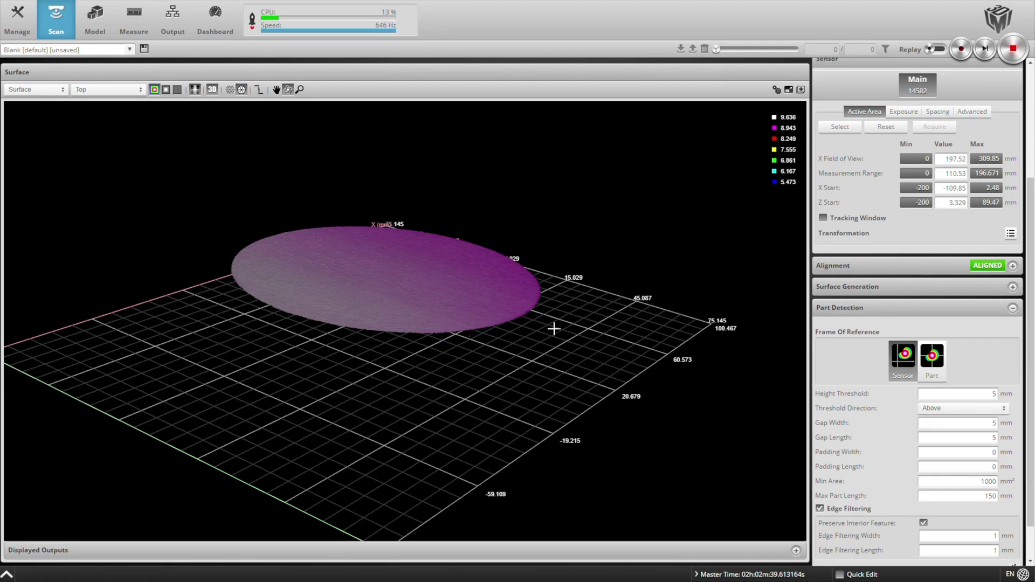
drag(553, 328, 554, 352)
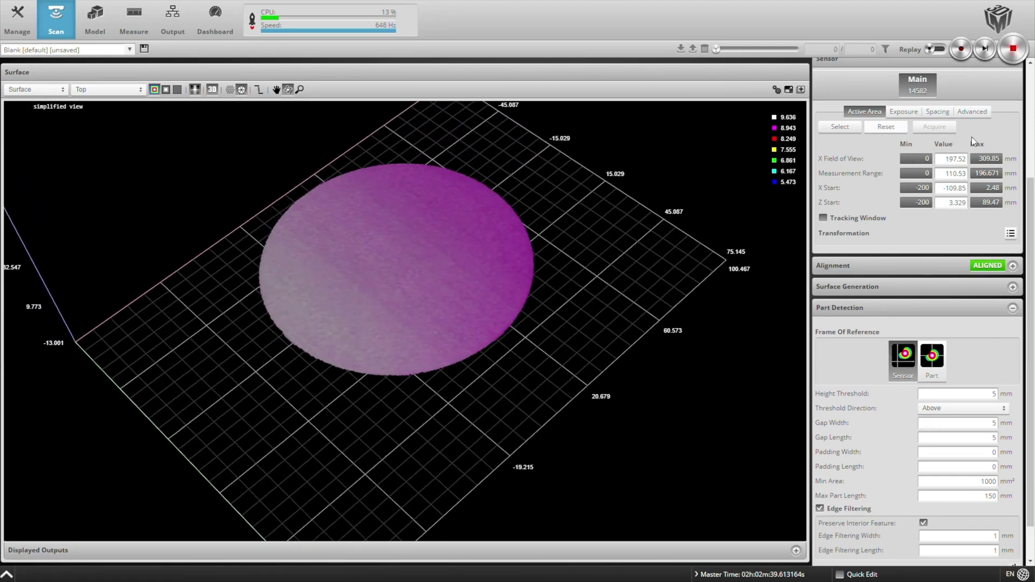
scroll(1030, 154, up, 3)
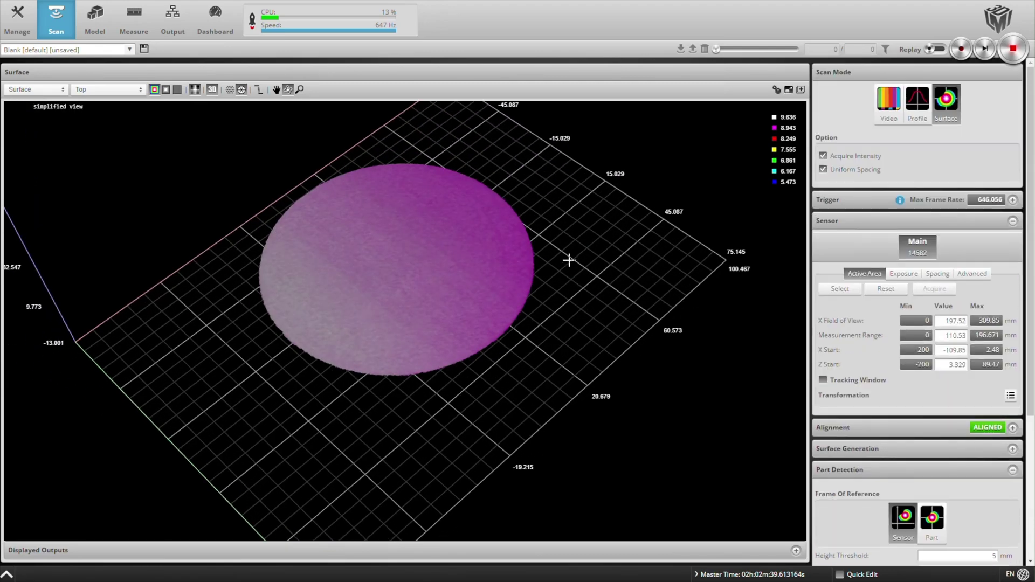
scroll(359, 178, up, 3)
scroll(400, 240, up, 2)
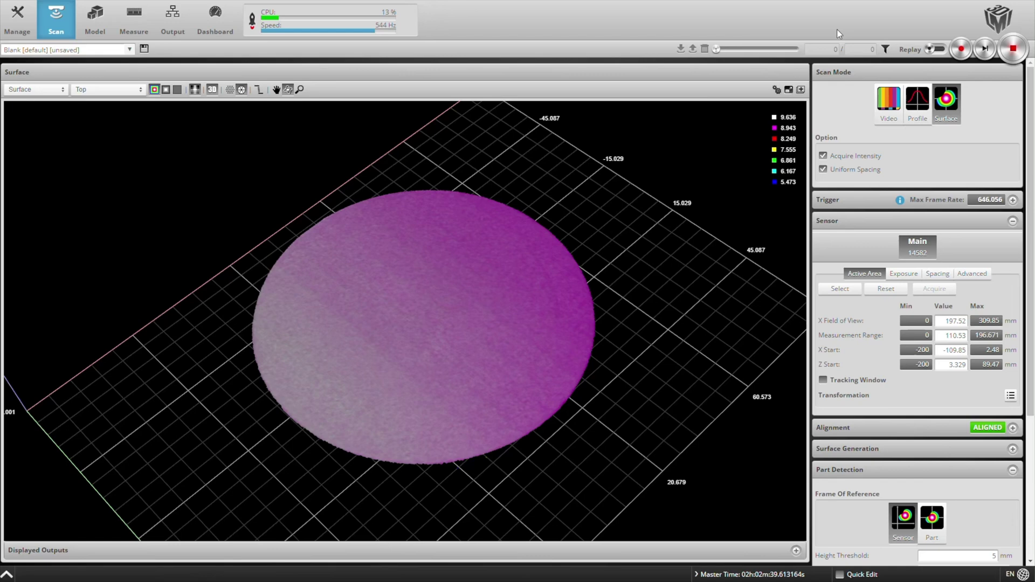
- Lower the part detection minimum area to 100 mm² while varied parts are scanned
scroll(649, 317, down, 1)
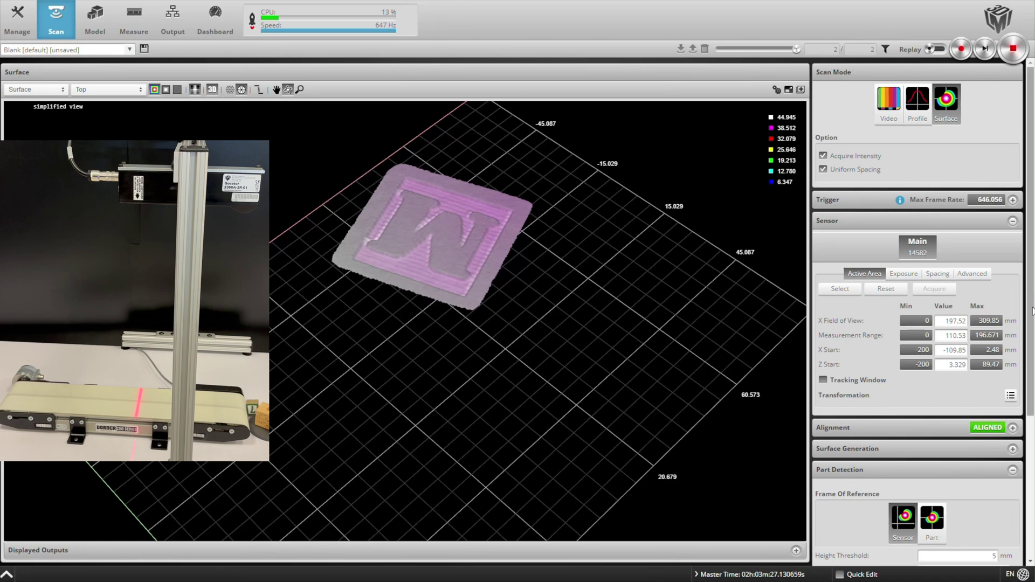
drag(1032, 311, 958, 448)
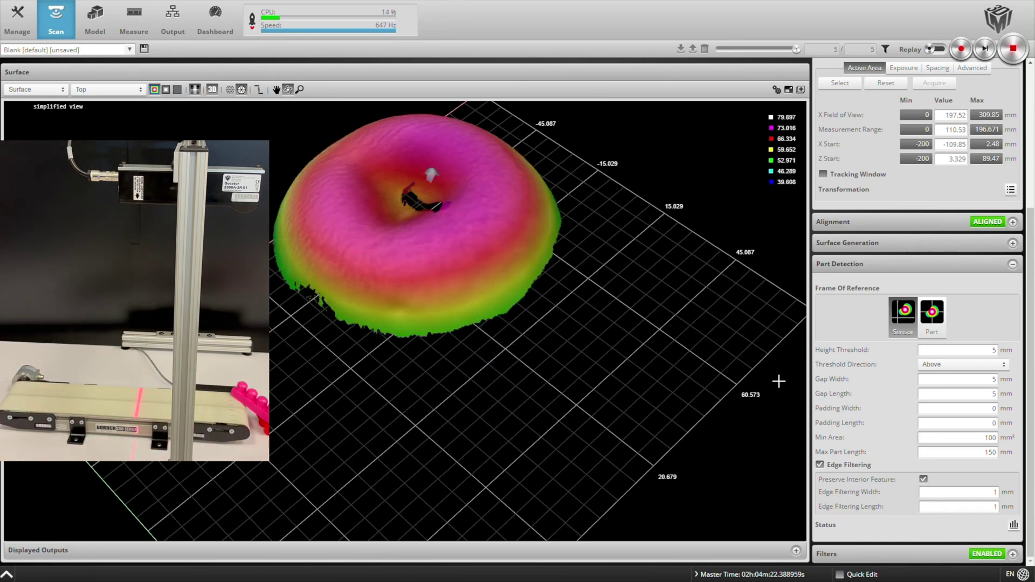
- Orbit and zoom the 3D view to inspect the scanned donut from several angles
drag(594, 308, 518, 381)
drag(409, 414, 487, 413)
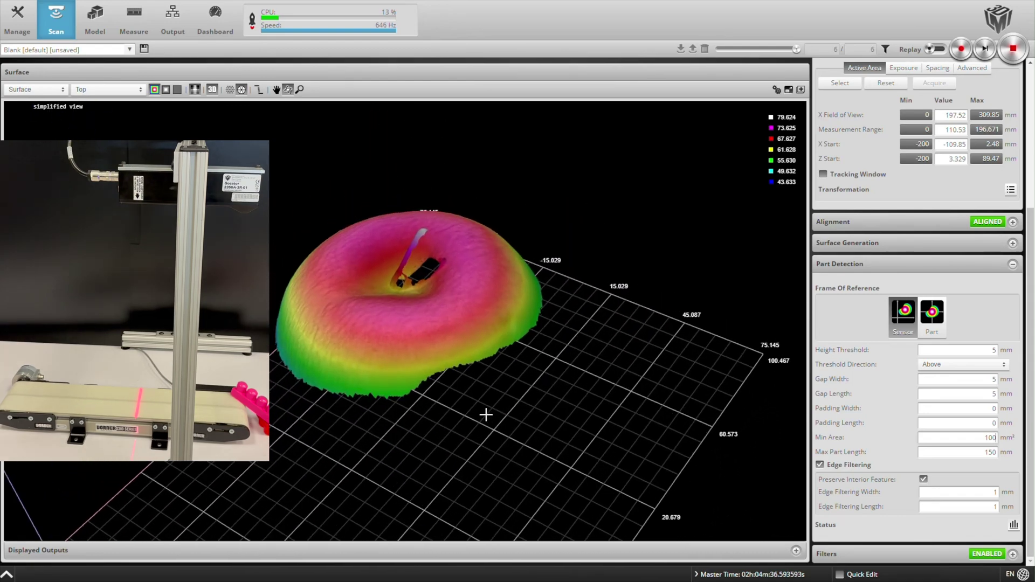
scroll(586, 259, up, 3)
drag(634, 274, 381, 388)
scroll(380, 388, down, 4)
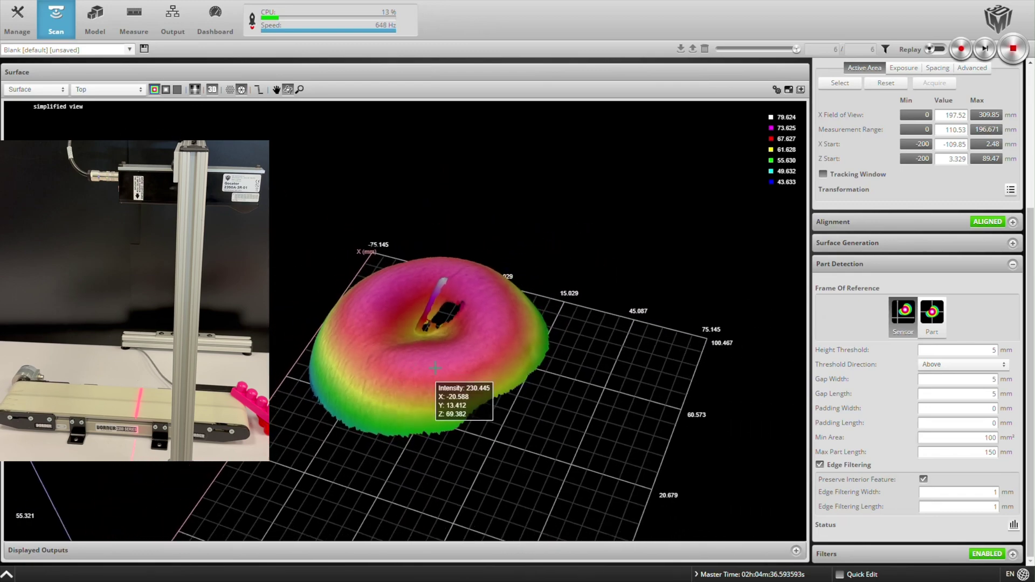
drag(571, 327, 575, 380)
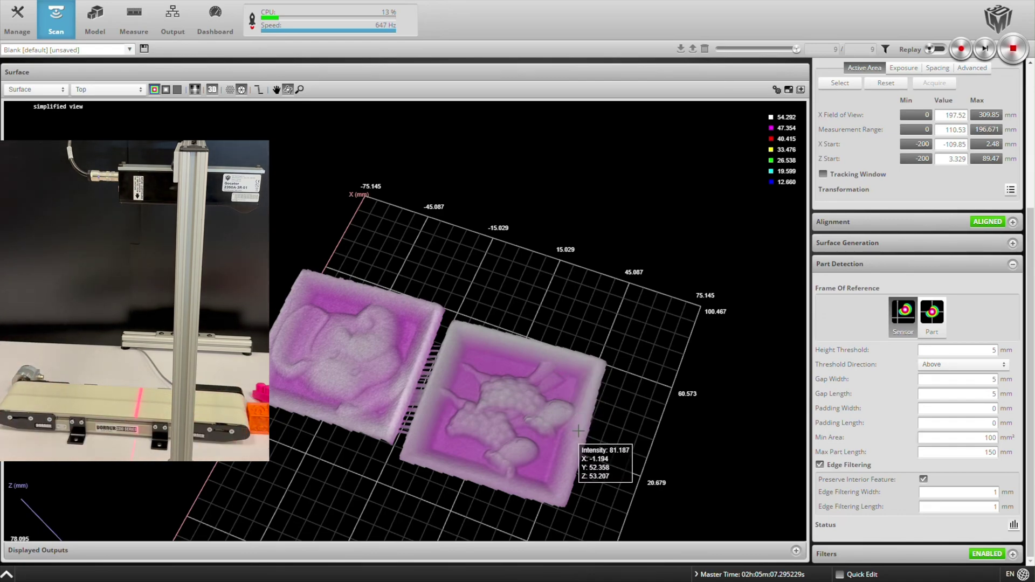
- Review the two recorded parts in Replay, stepping back and forward, then resume live scanning
drag(445, 387, 647, 383)
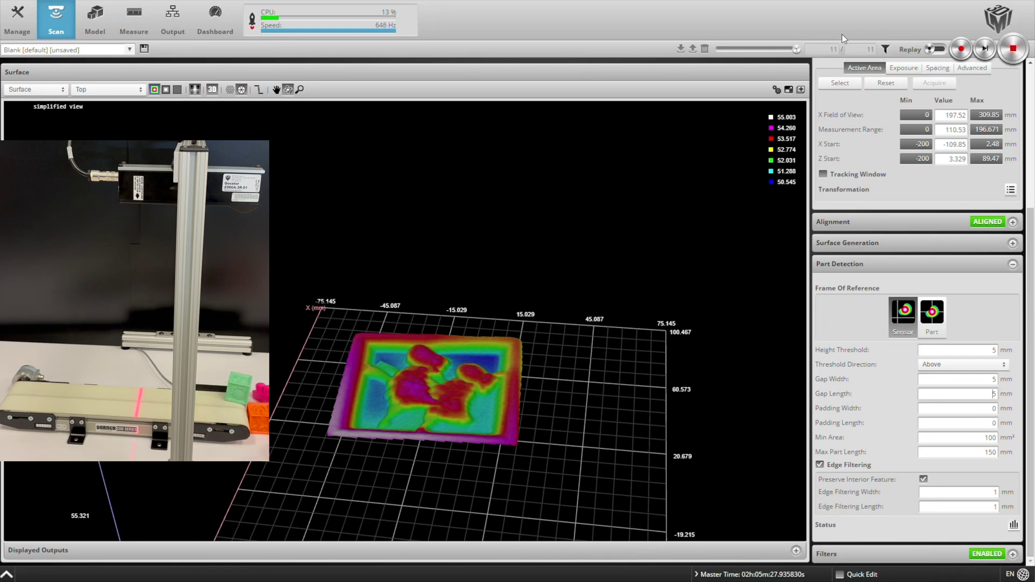
click(937, 50)
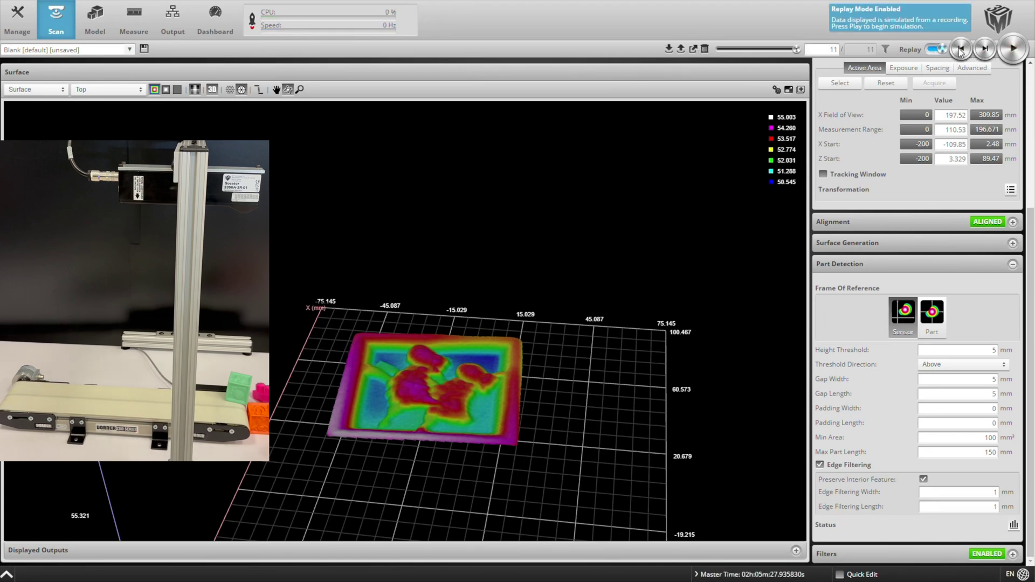
click(960, 50)
click(986, 50)
click(961, 49)
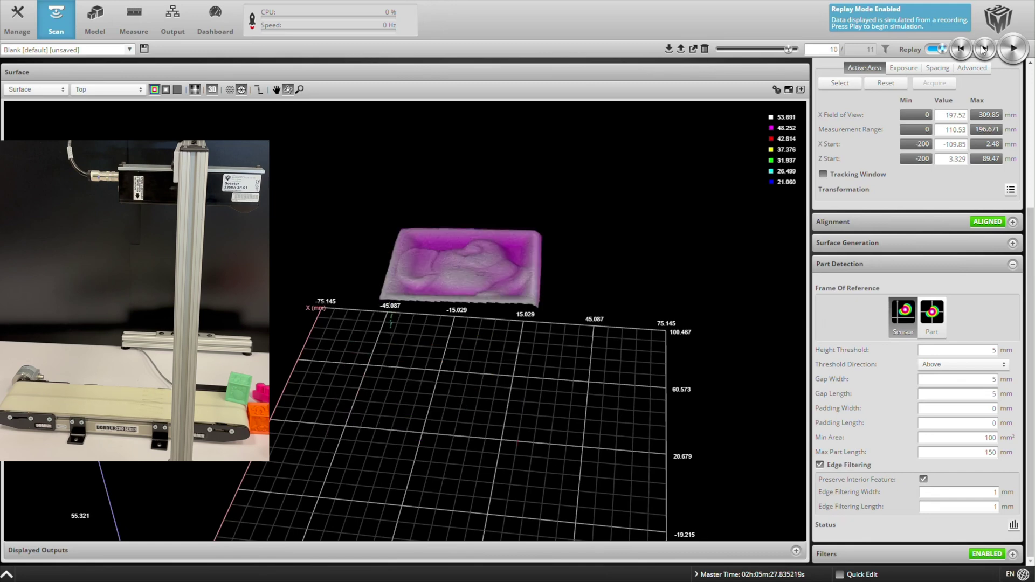
click(986, 50)
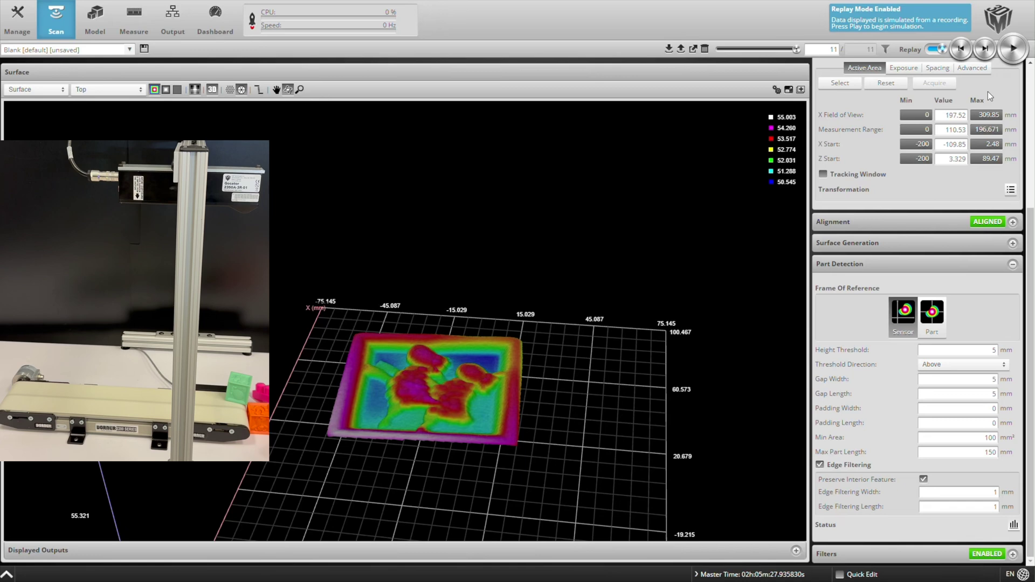
click(937, 50)
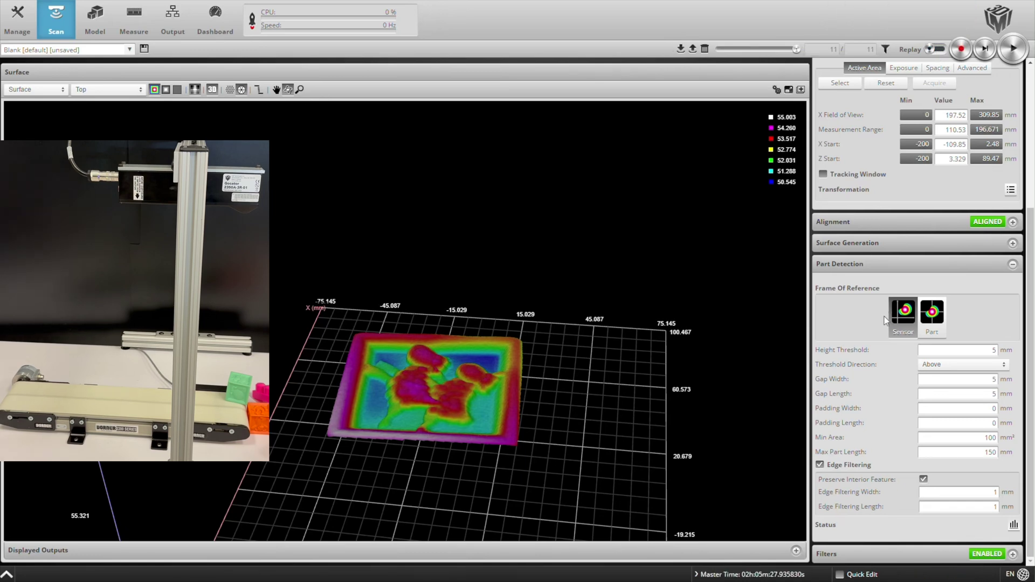
click(1014, 49)
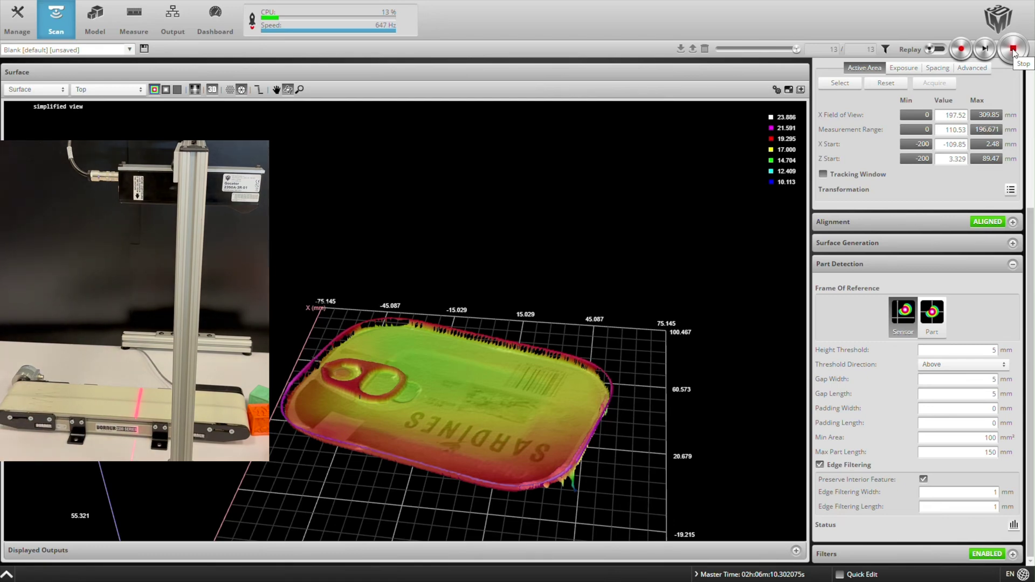
- Orbit the sardine tin surface, turning the intensity overlay off and back on
drag(408, 207, 637, 460)
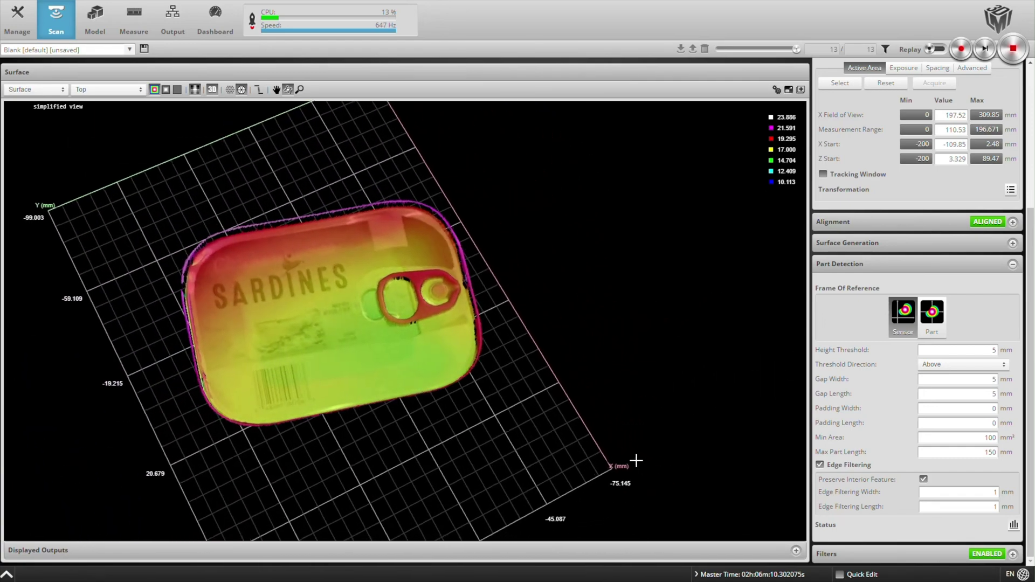
click(195, 90)
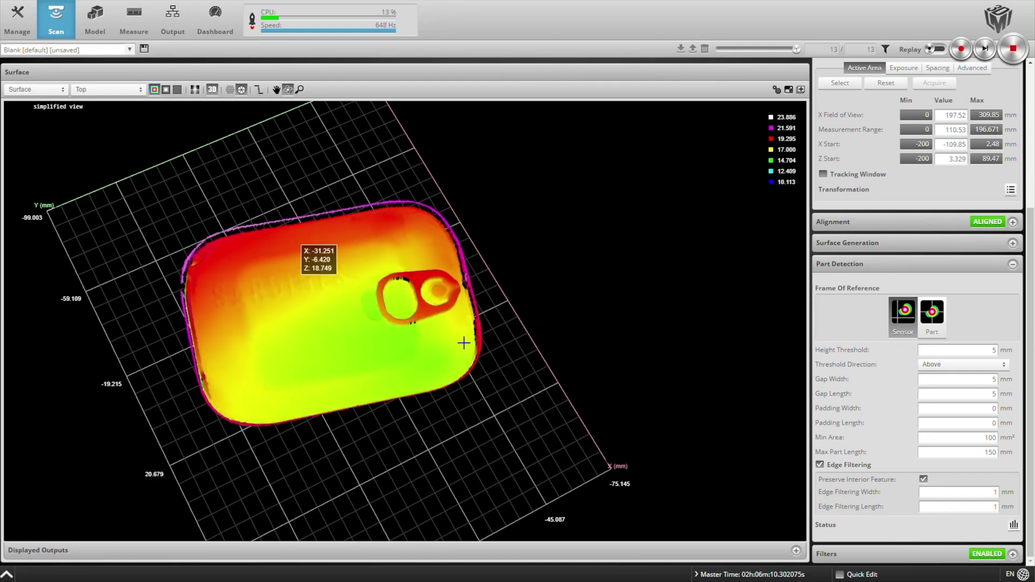
drag(547, 439, 399, 205)
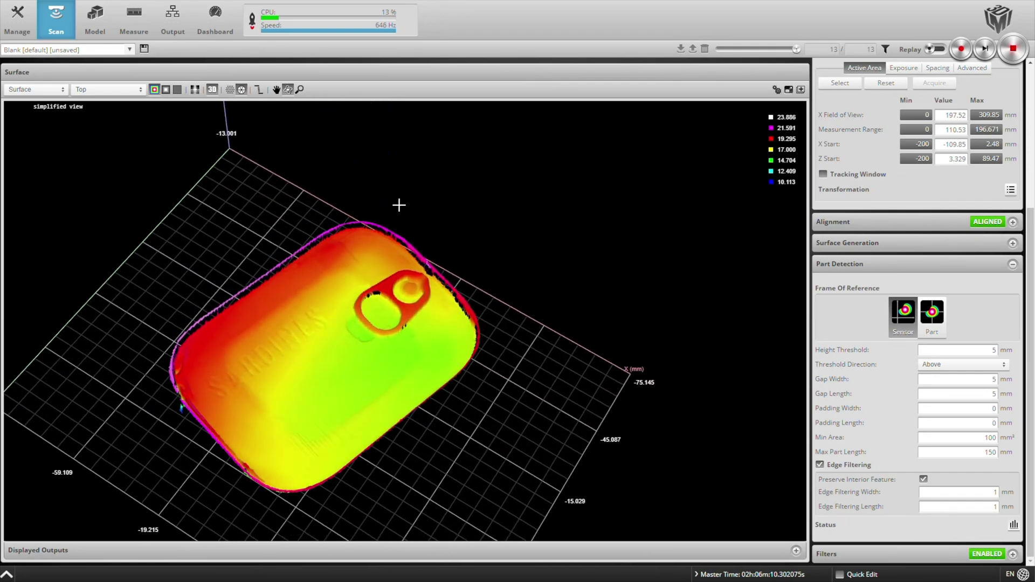
click(194, 89)
drag(459, 291, 506, 387)
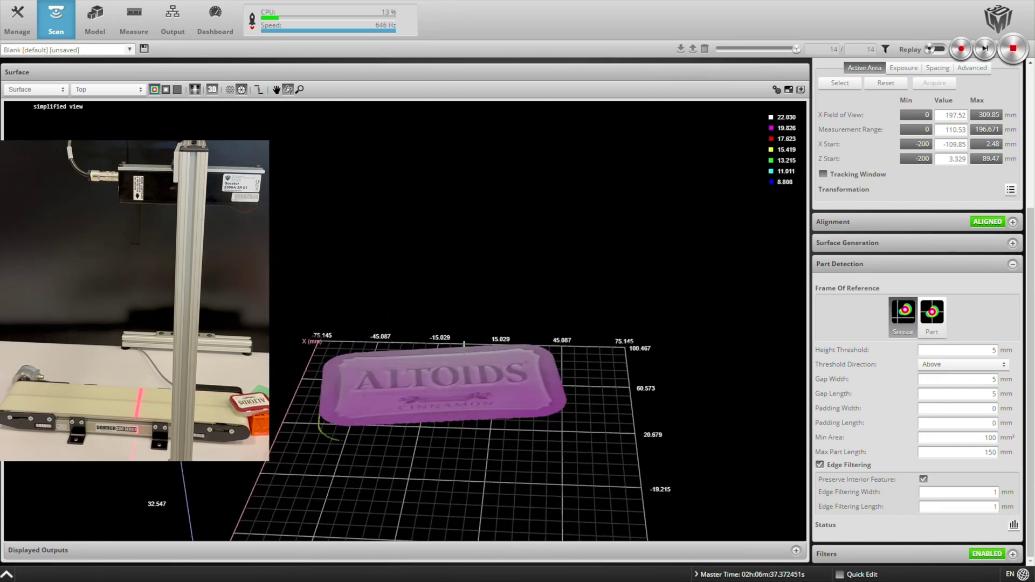
- Inspect the Altoids tin and round can surfaces from oblique angles, toggling the intensity overlay
scroll(460, 490, up, 5)
drag(410, 331, 372, 280)
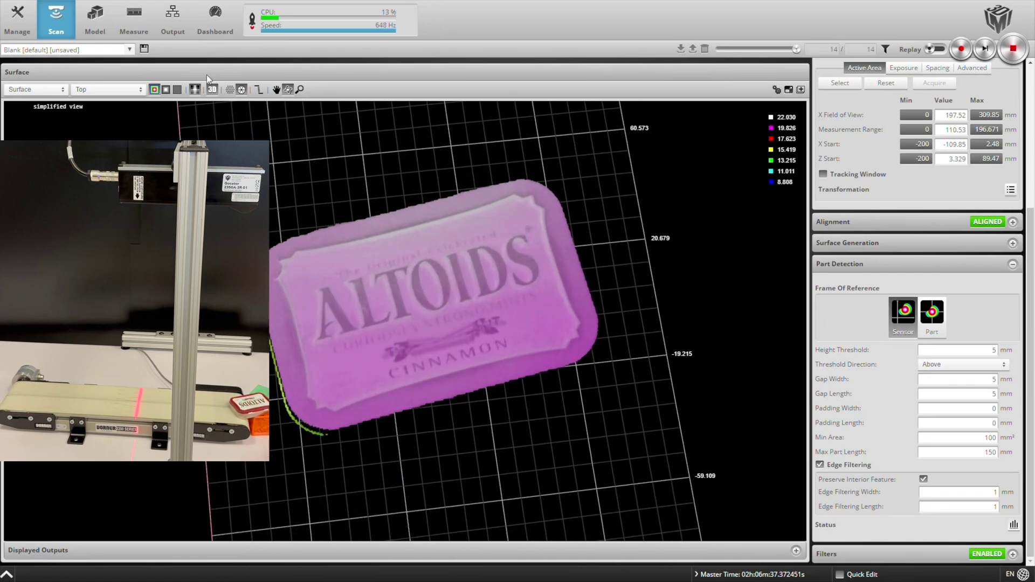
drag(497, 469, 556, 243)
drag(647, 286, 450, 363)
click(195, 89)
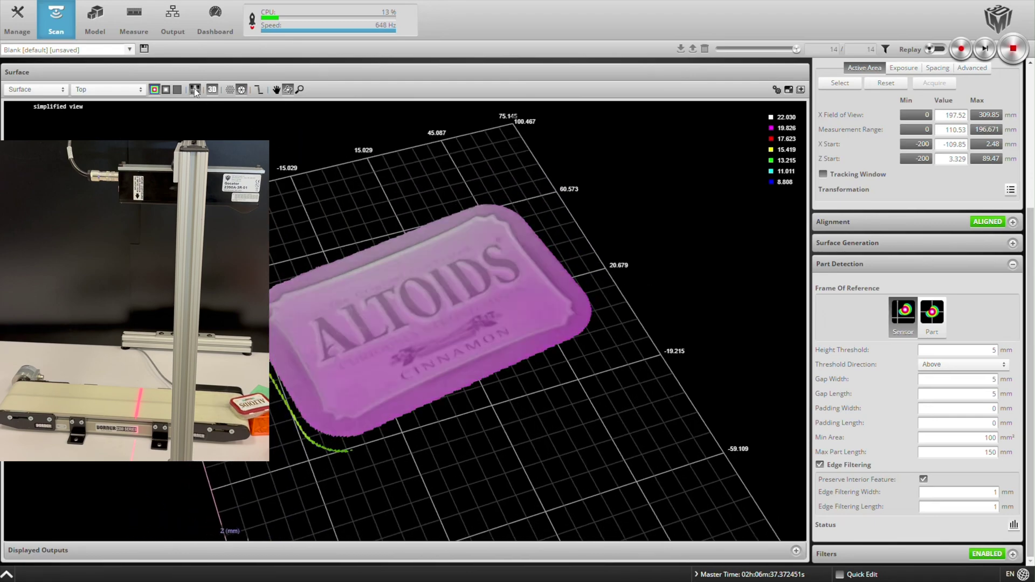
drag(648, 235, 640, 281)
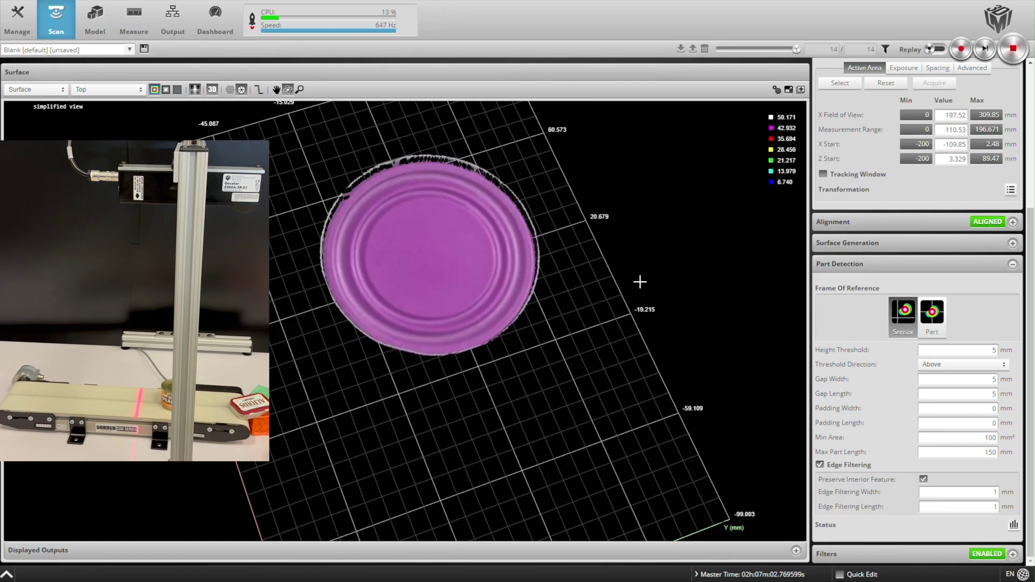
drag(655, 385, 449, 405)
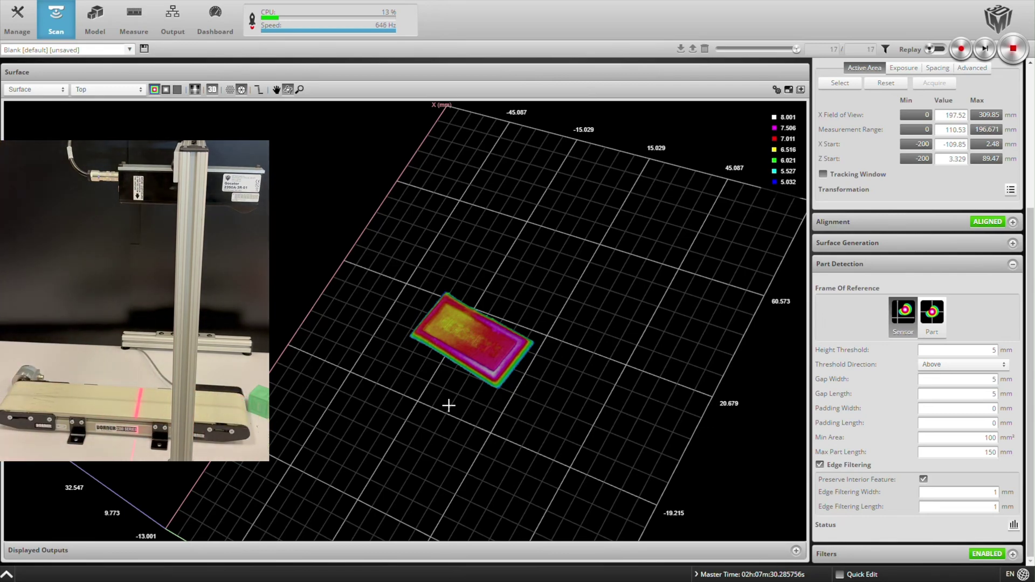
- Orbit and zoom around the flat part, gear and adjustable wrench scans at oblique angles
scroll(495, 395, up, 5)
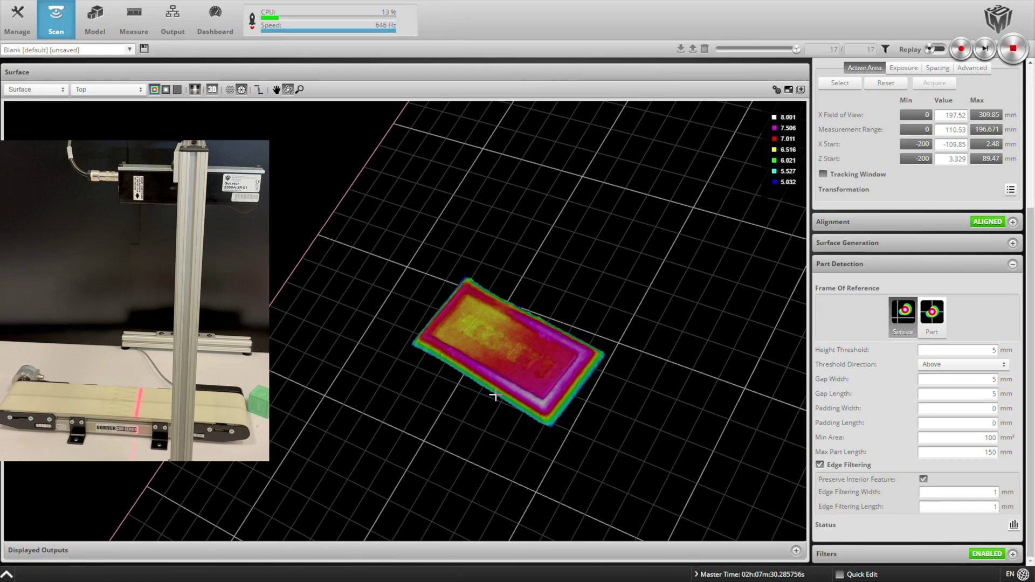
drag(555, 352, 496, 430)
scroll(550, 342, down, 4)
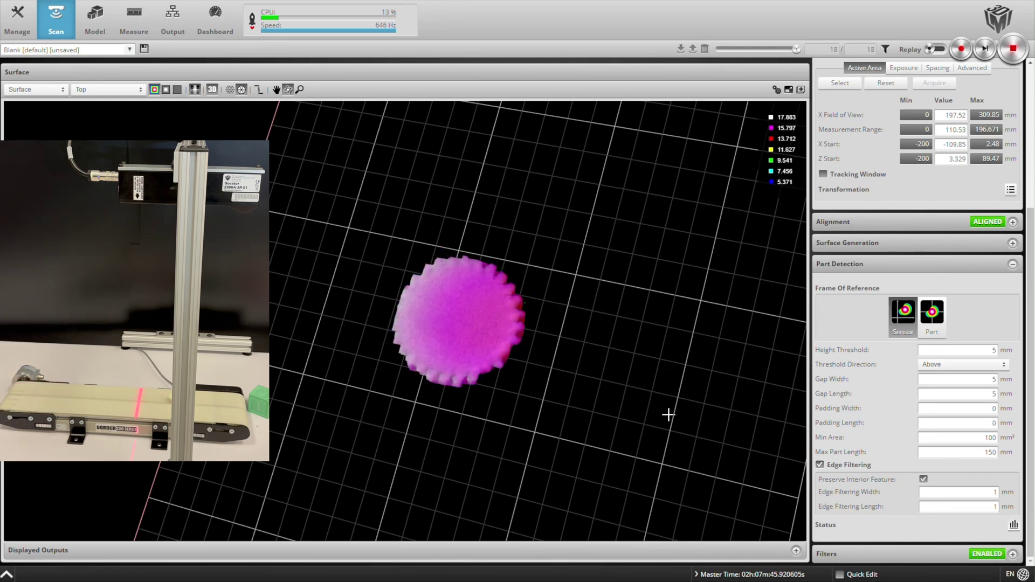
mouse_move(605, 427)
mouse_down()
mouse_move(607, 243)
mouse_move(589, 346)
mouse_move(529, 407)
mouse_move(610, 415)
mouse_move(613, 426)
mouse_up()
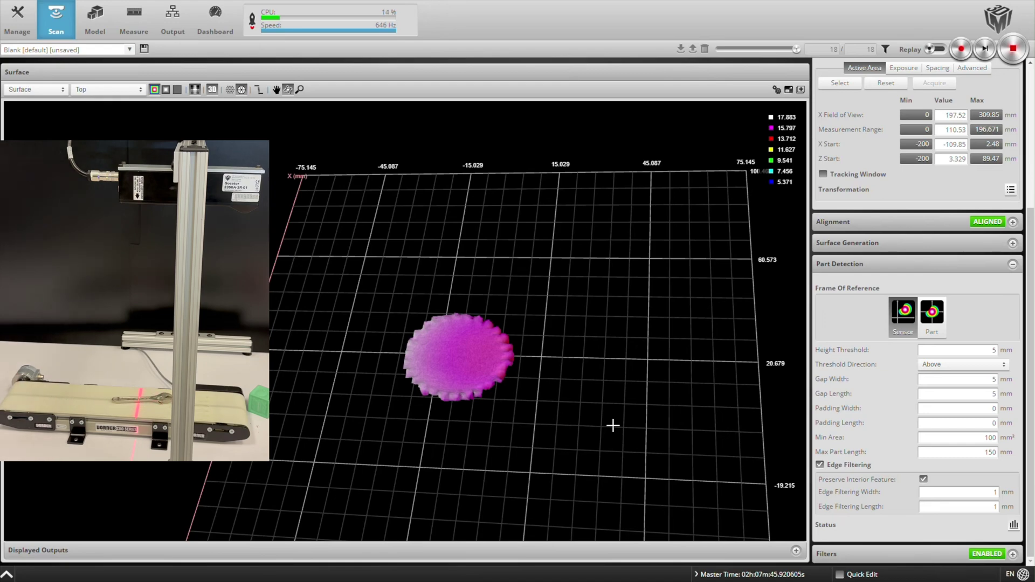
drag(559, 324, 510, 487)
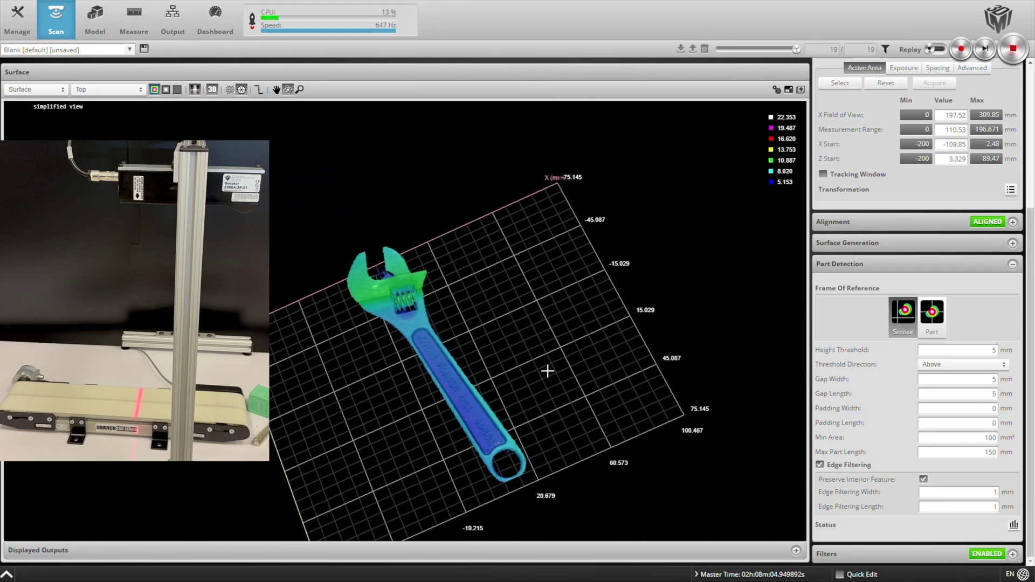
drag(592, 405, 627, 401)
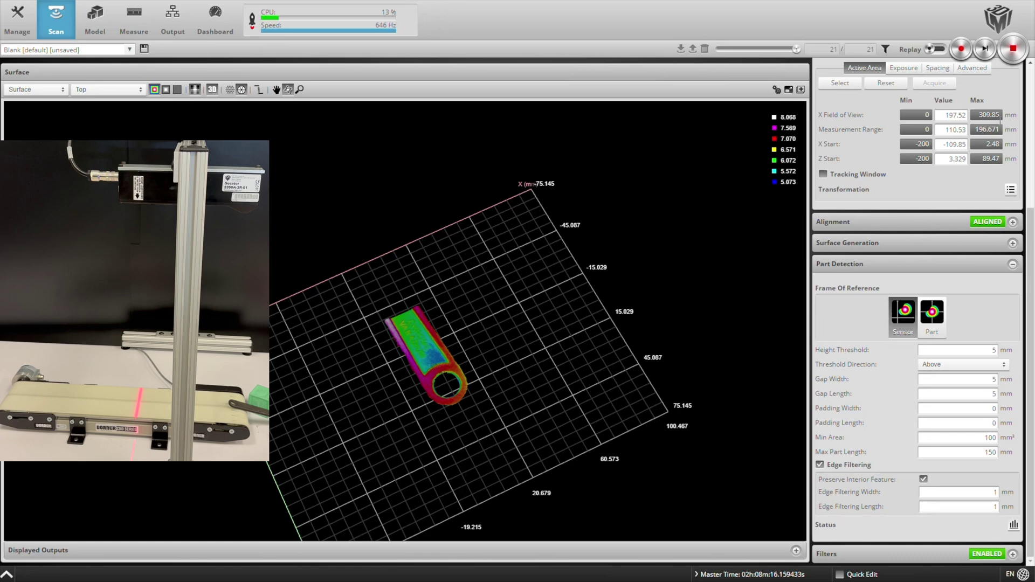
- Step back and forward through the recorded scans in Replay, then return to live scanning
click(934, 49)
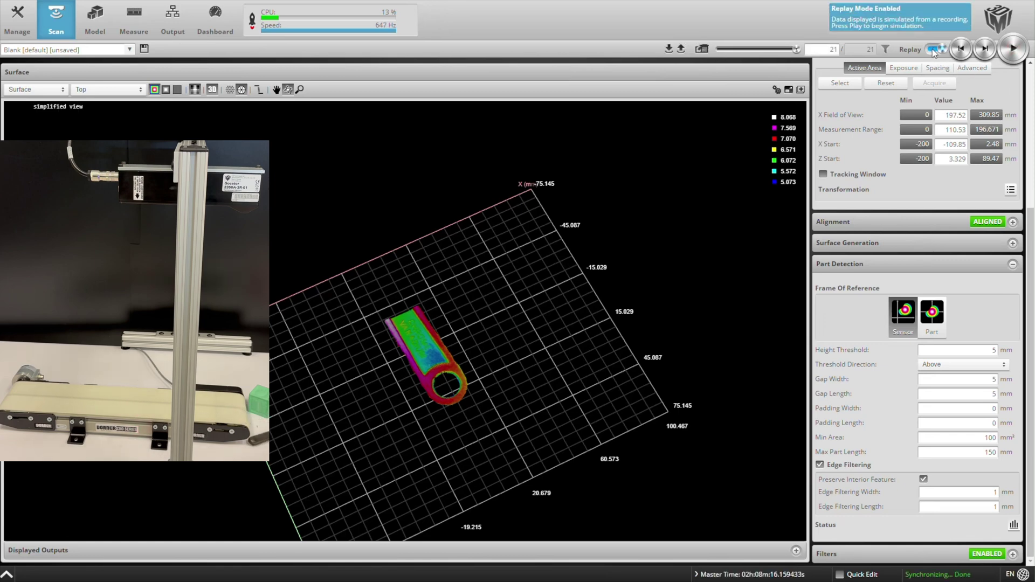
click(961, 49)
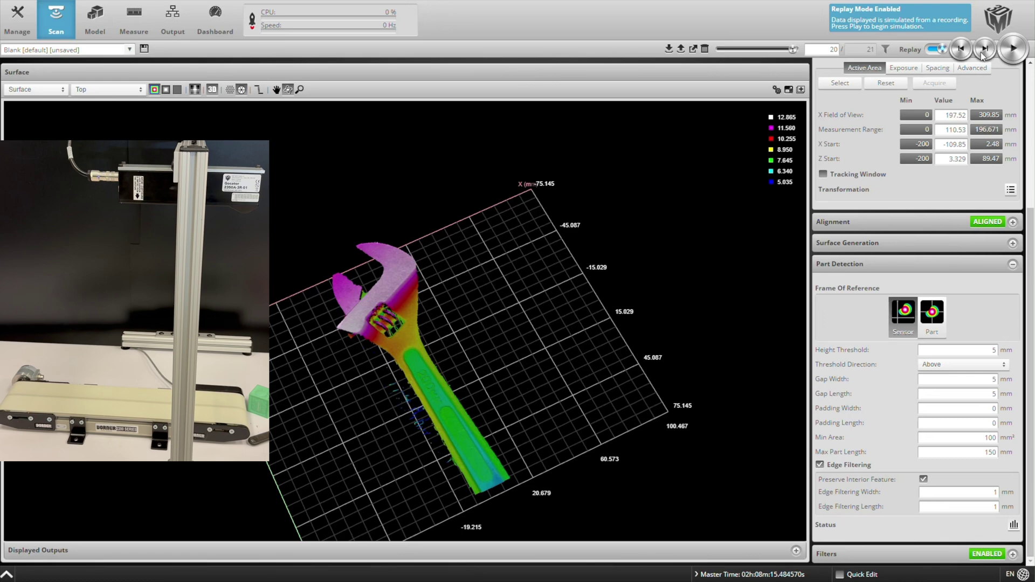
click(984, 50)
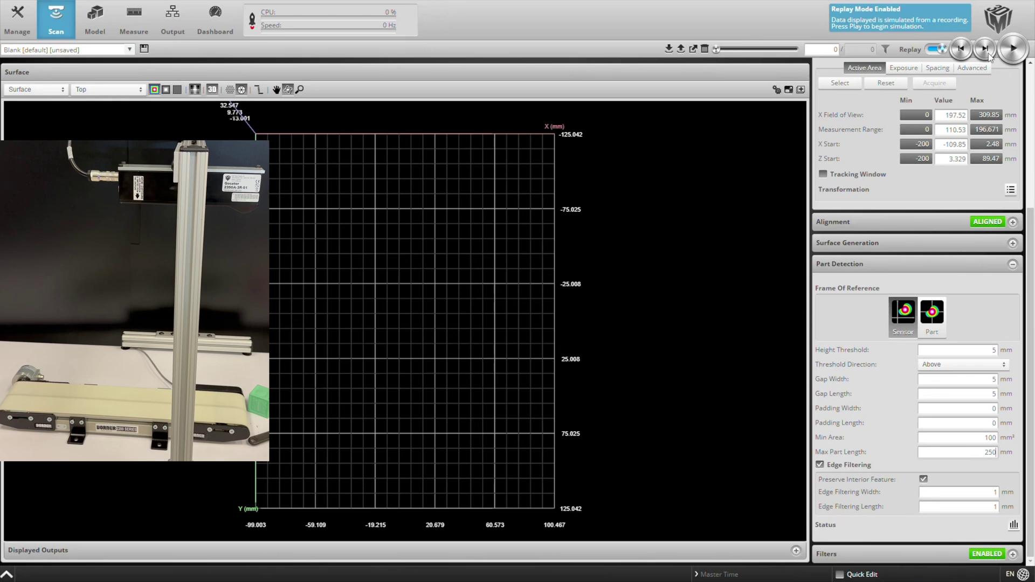
click(938, 49)
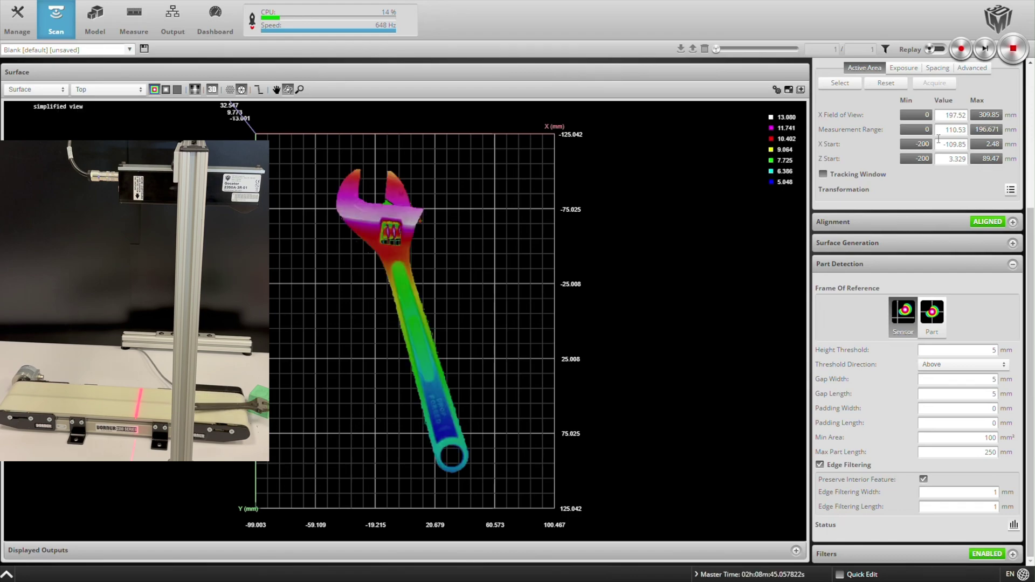
- Tilt, rotate and zoom the view to inspect the rescanned wrench
drag(604, 416, 617, 346)
scroll(612, 351, down, 2)
scroll(624, 354, up, 4)
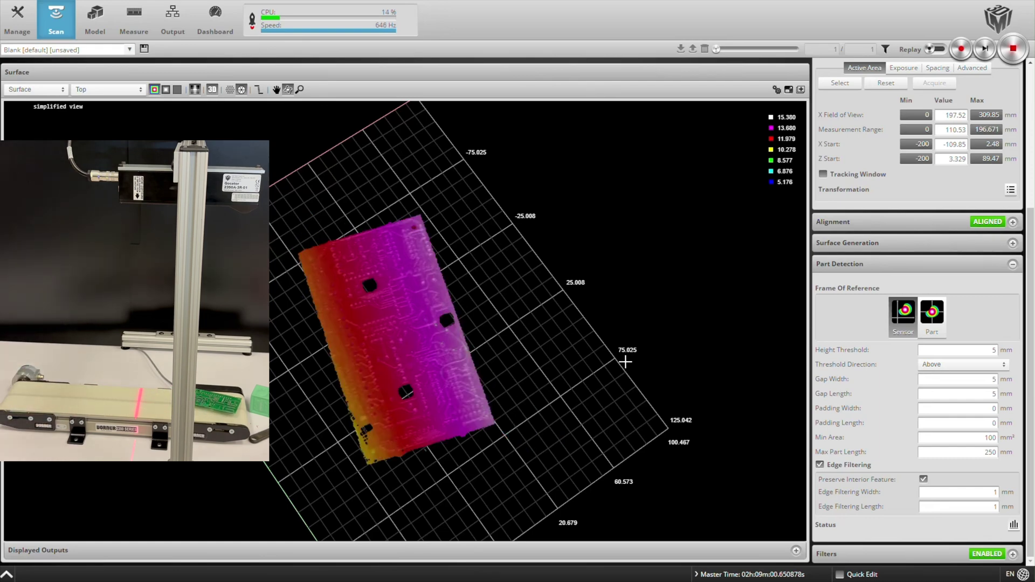
- Orbit, tilt and zoom the circuit board scan between oblique and top-down views
drag(597, 439, 415, 343)
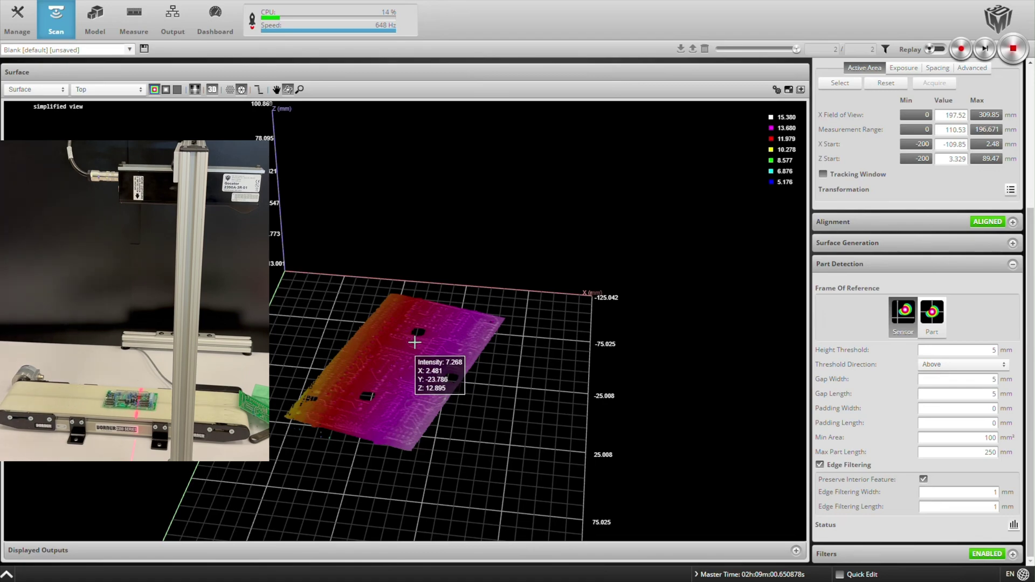
scroll(497, 243, up, 8)
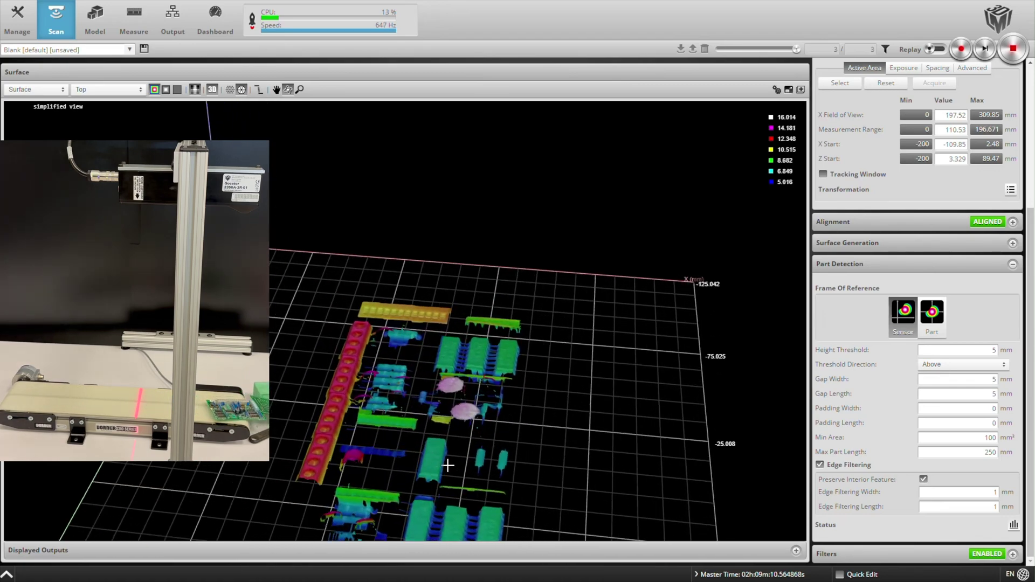
drag(574, 372, 429, 462)
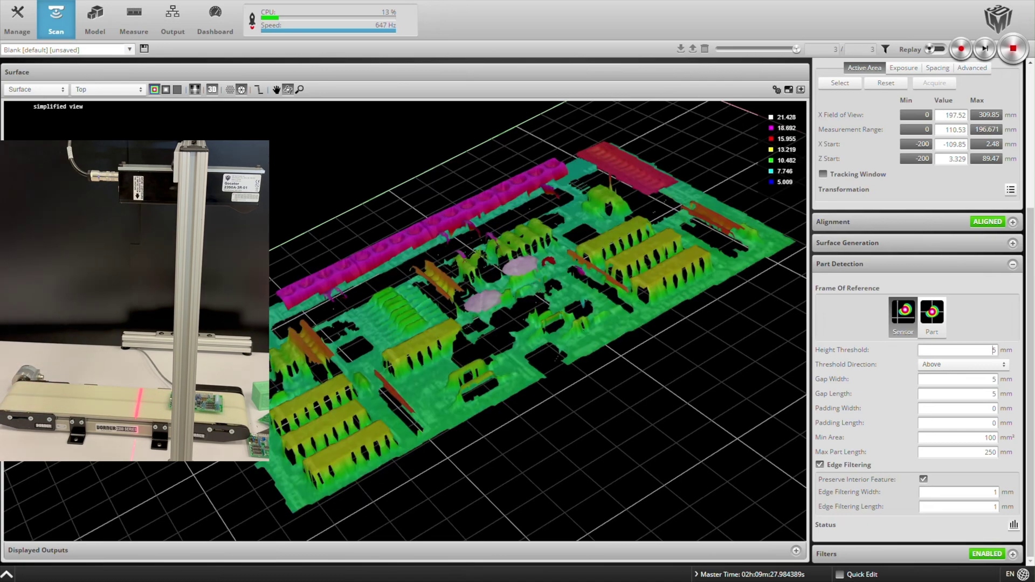
drag(473, 205, 473, 272)
scroll(571, 366, down, 2)
drag(577, 393, 510, 348)
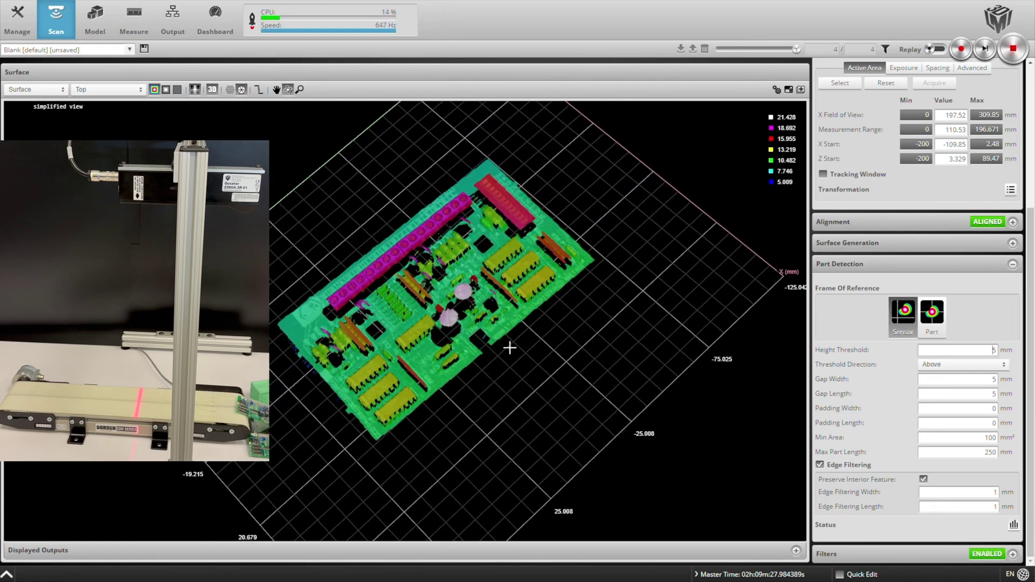
scroll(509, 347, down, 1)
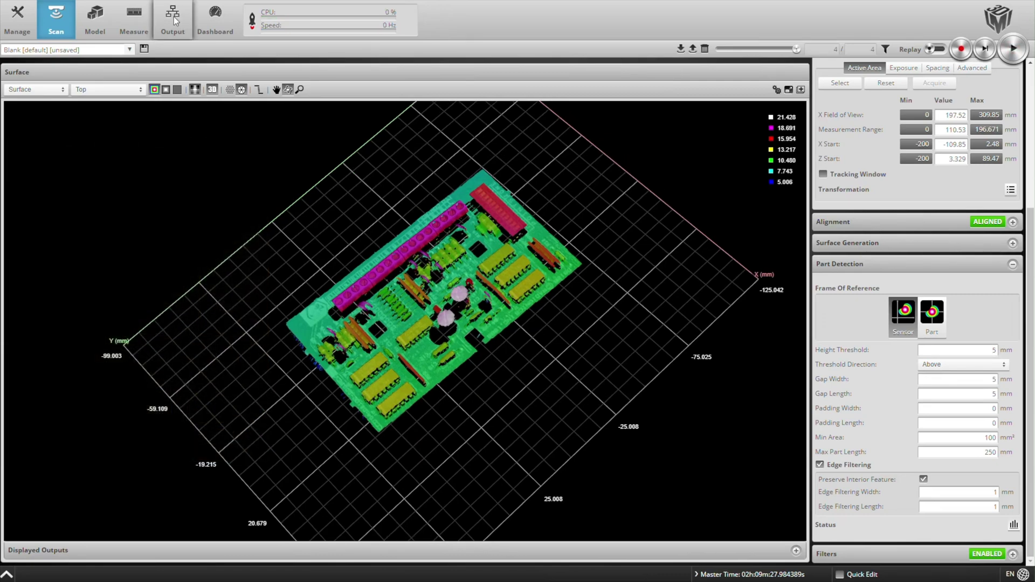
- On the Output page, set the Digital 1 trigger event to Part Detection
click(174, 16)
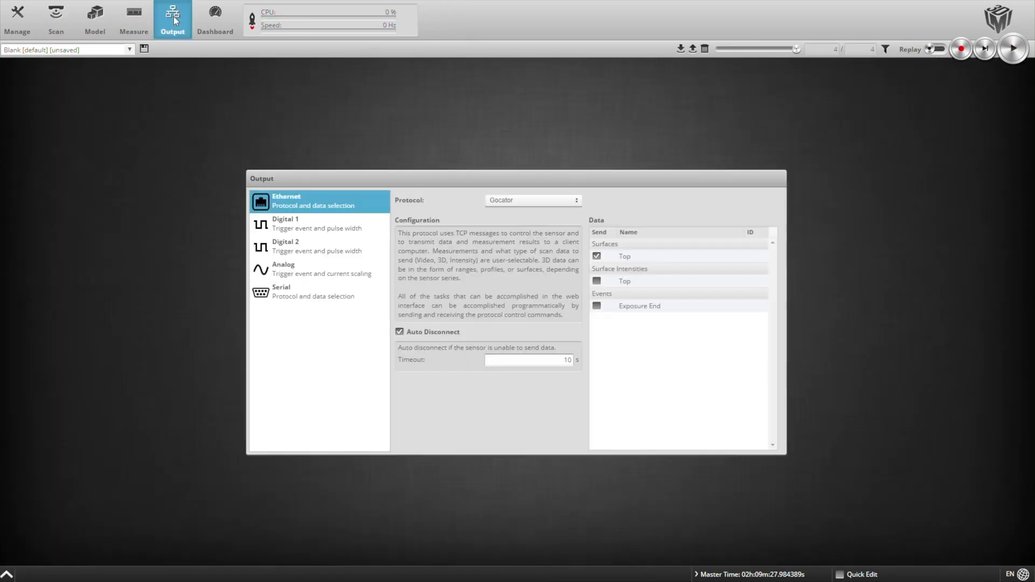
click(301, 229)
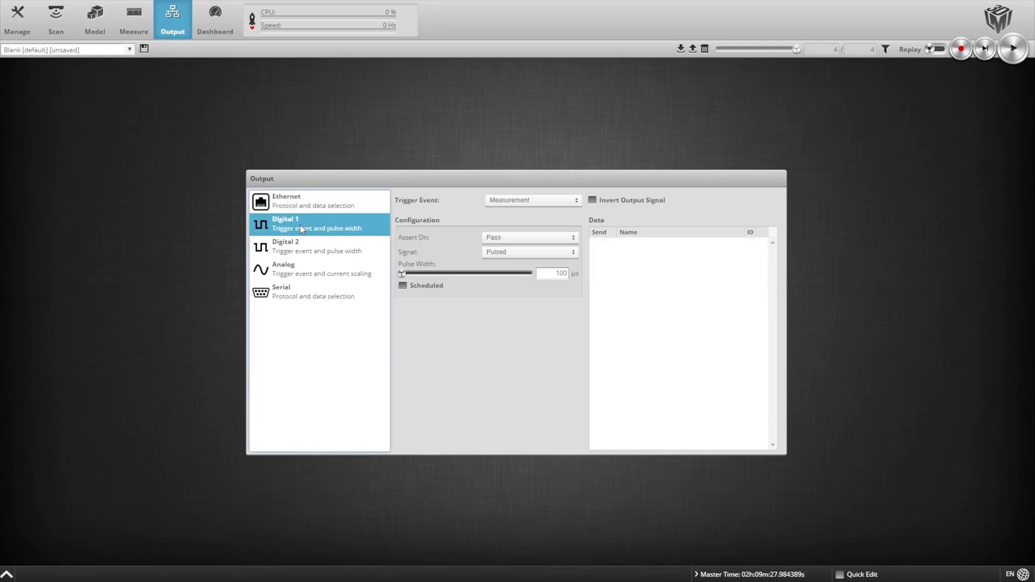
click(521, 203)
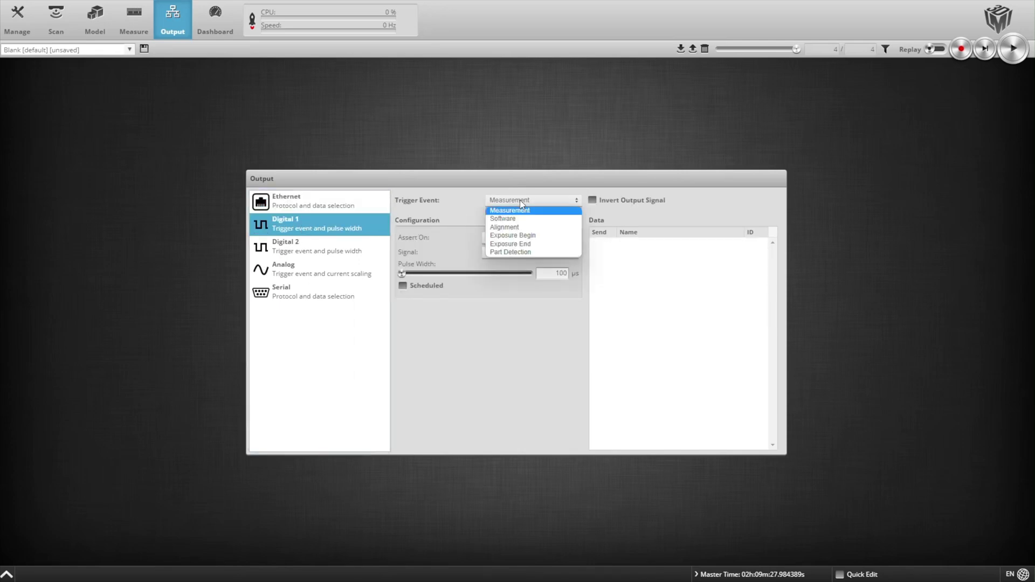
click(528, 252)
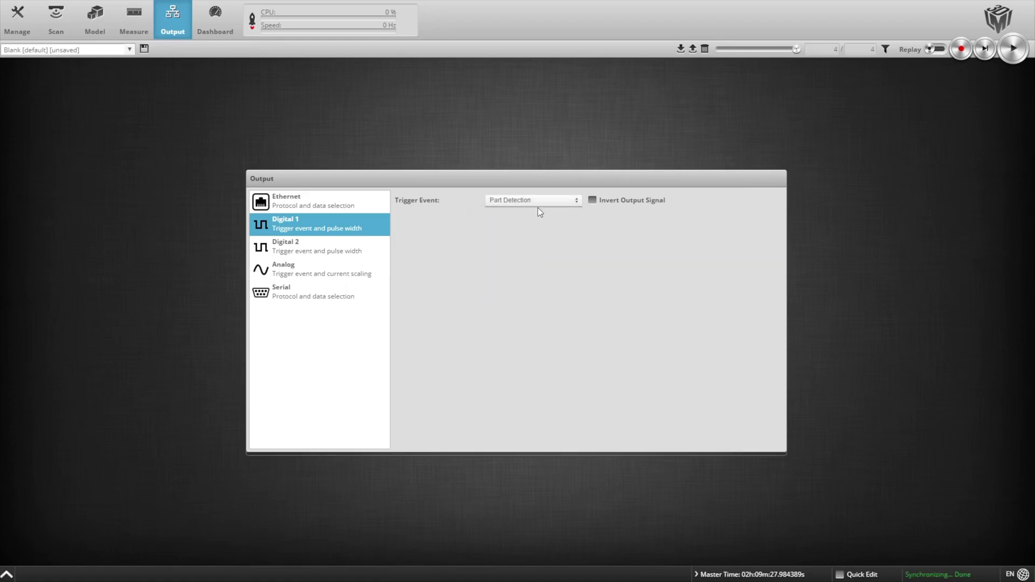